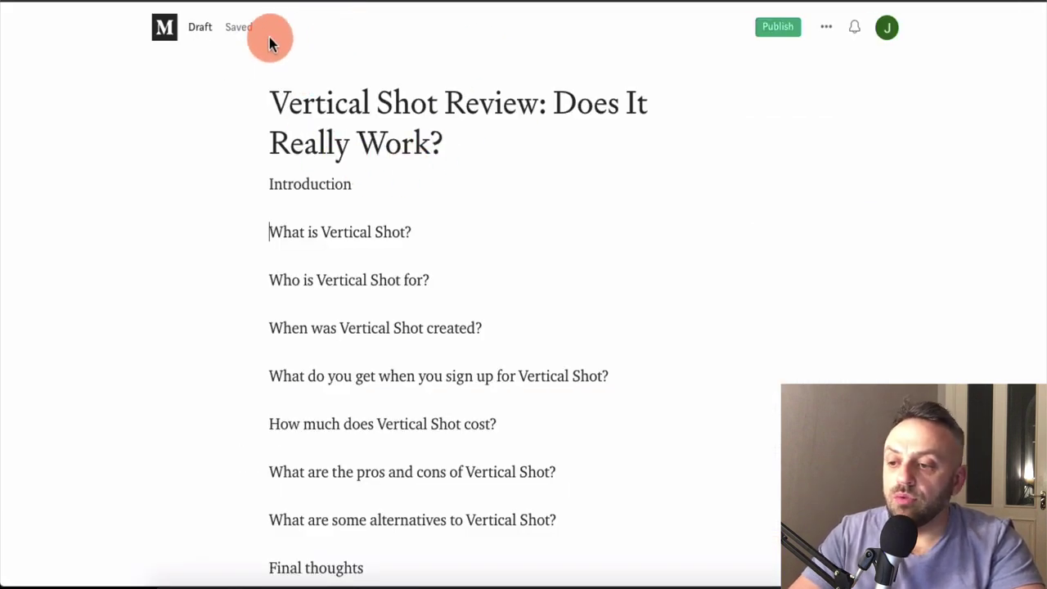
- Visit the Medium home page and return to the draft "Vertical Shot Review: Does It Really Work?"
{"action": "left_click", "coordinate": [164, 27]}
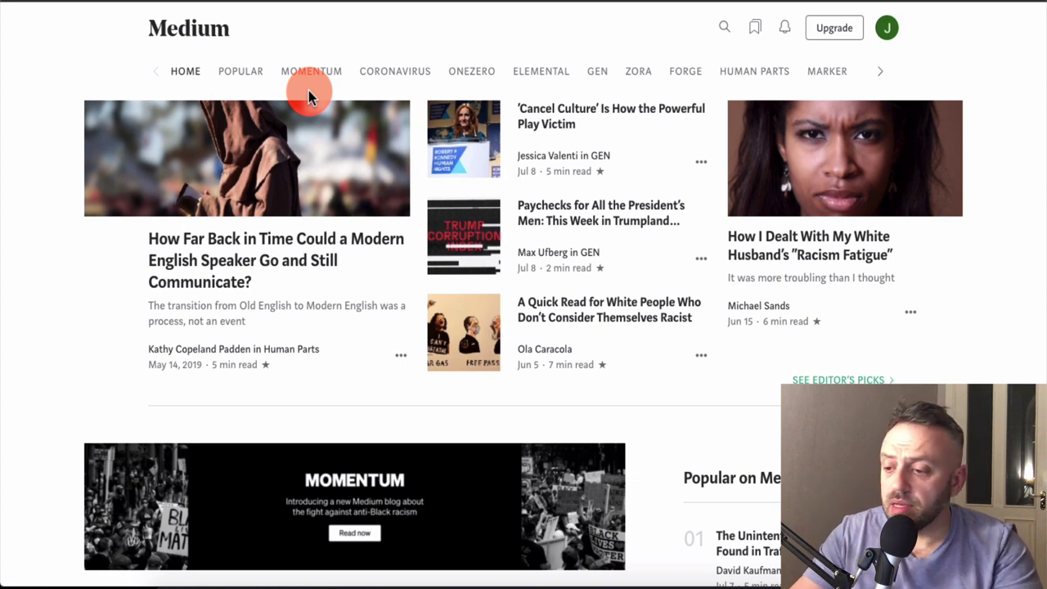
{"action": "left_click", "coordinate": [889, 32]}
{"action": "left_click", "coordinate": [844, 193]}
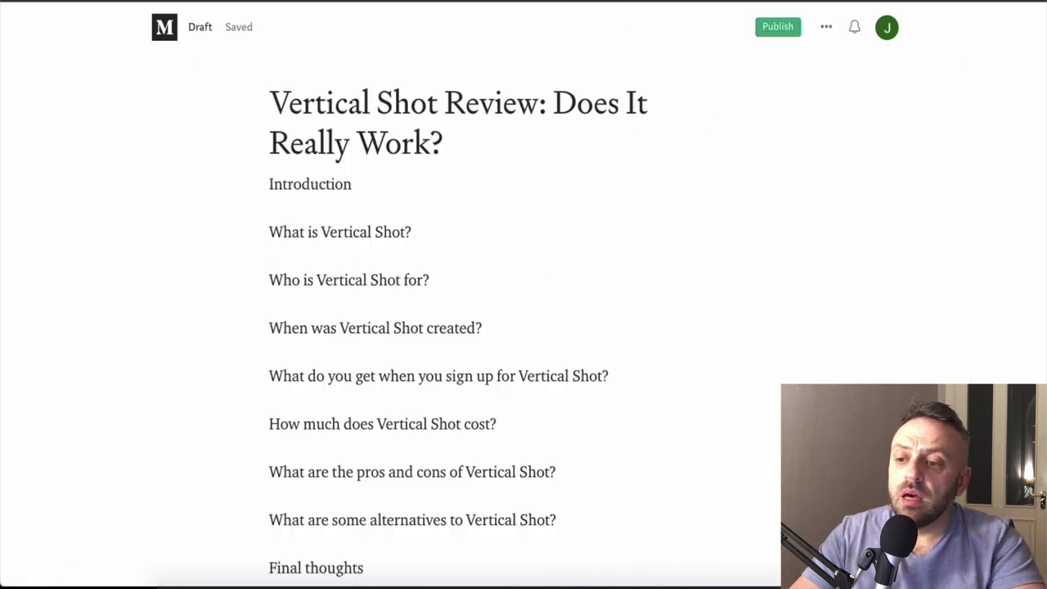
{"action": "left_click", "coordinate": [380, 255]}
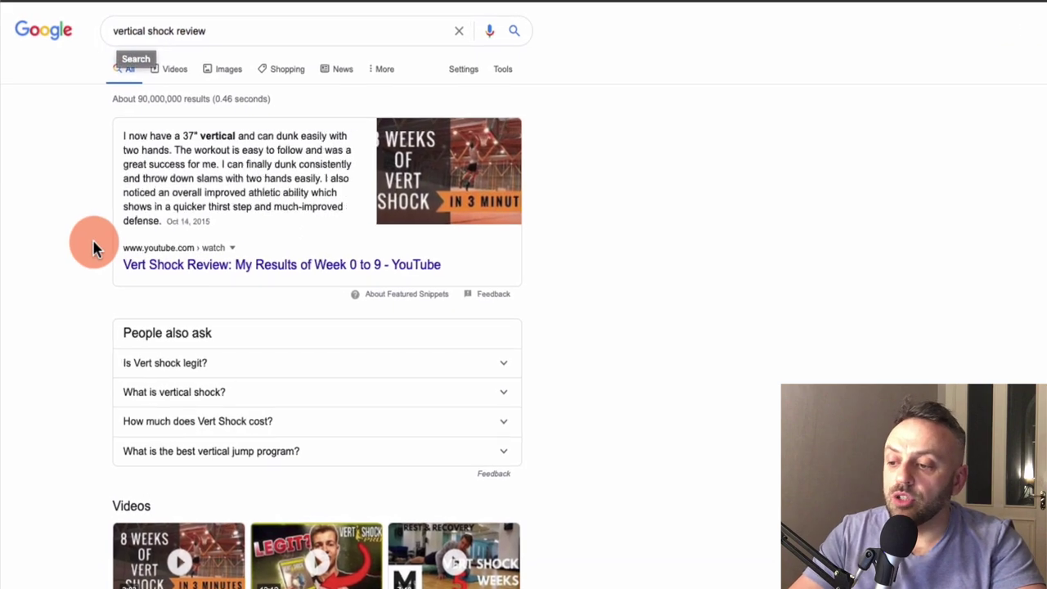
- Switch to Google and look through the first two pages of search results for "vertical shock review"
{"action": "scroll", "coordinate": [102, 262], "scroll_direction": "down", "scroll_amount": 10}
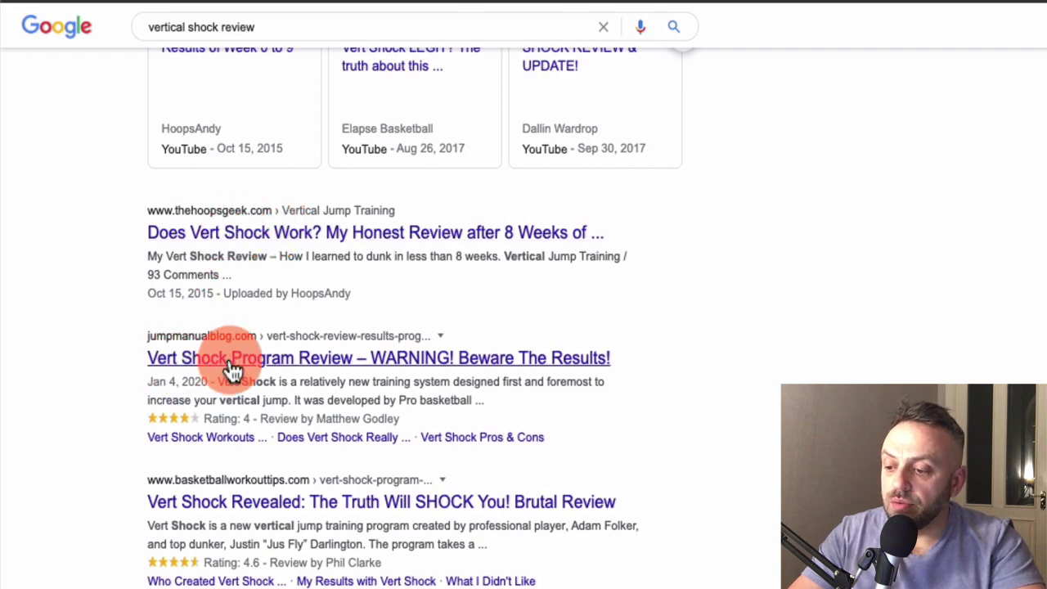
{"action": "scroll", "coordinate": [231, 368], "scroll_direction": "down", "scroll_amount": 8}
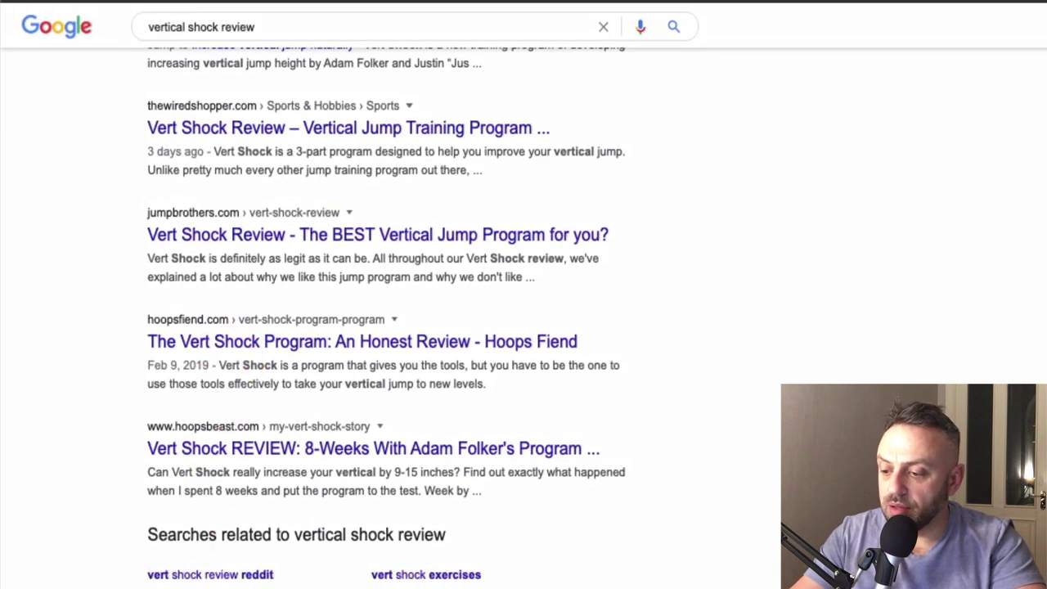
{"action": "scroll", "coordinate": [399, 239], "scroll_direction": "down", "scroll_amount": 5}
{"action": "left_click", "coordinate": [399, 238]}
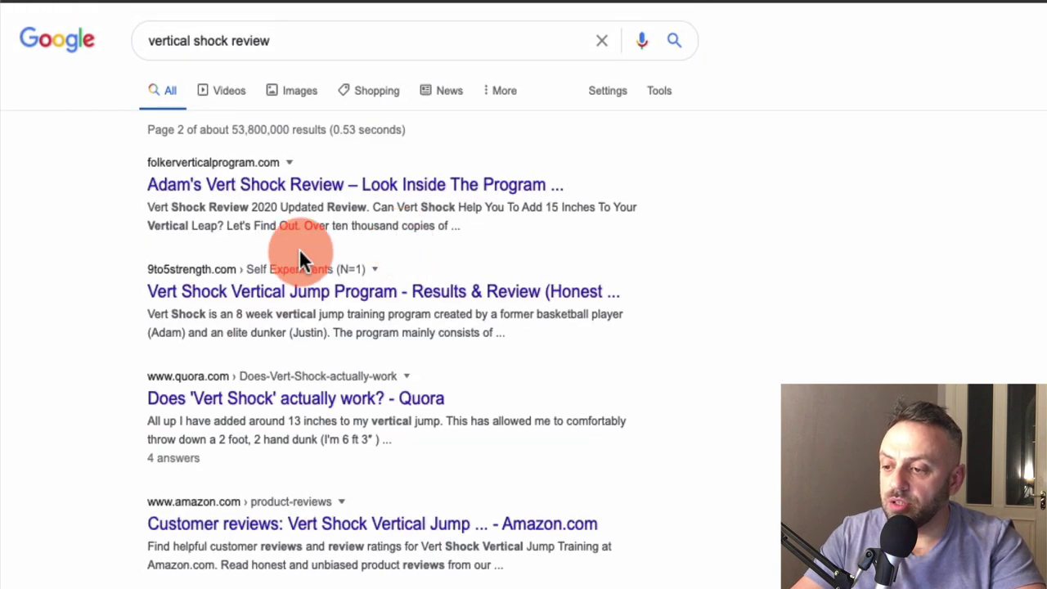
{"action": "scroll", "coordinate": [80, 301], "scroll_direction": "down", "scroll_amount": 4}
{"action": "scroll", "coordinate": [80, 301], "scroll_direction": "down", "scroll_amount": 5}
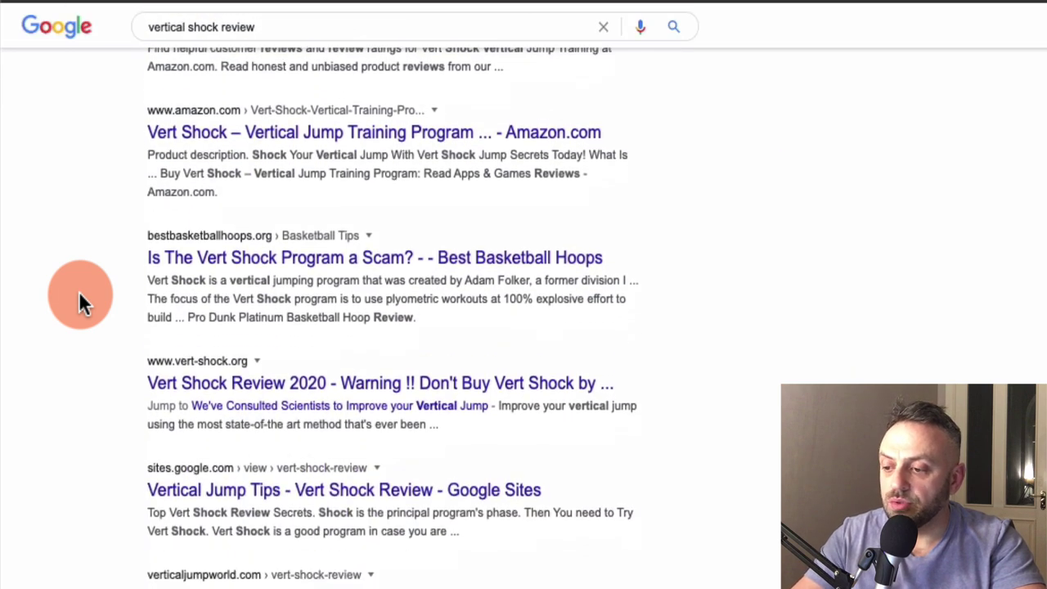
{"action": "scroll", "coordinate": [79, 291], "scroll_direction": "down", "scroll_amount": 1}
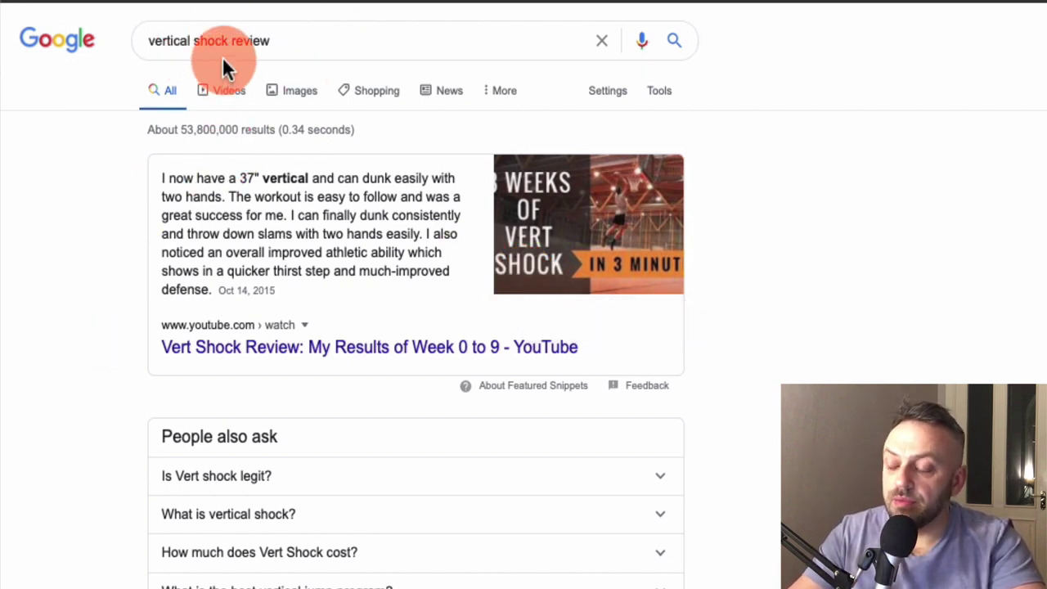
{"action": "scroll", "coordinate": [120, 310], "scroll_direction": "down", "scroll_amount": 10}
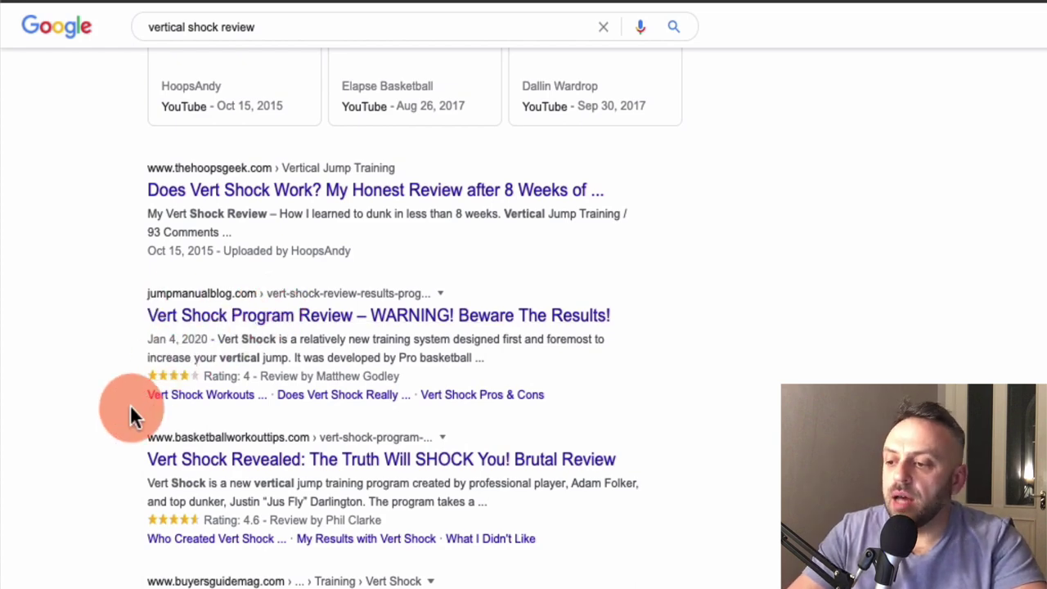
{"action": "scroll", "coordinate": [131, 409], "scroll_direction": "up", "scroll_amount": 10}
{"action": "scroll", "coordinate": [130, 413], "scroll_direction": "down", "scroll_amount": 1}
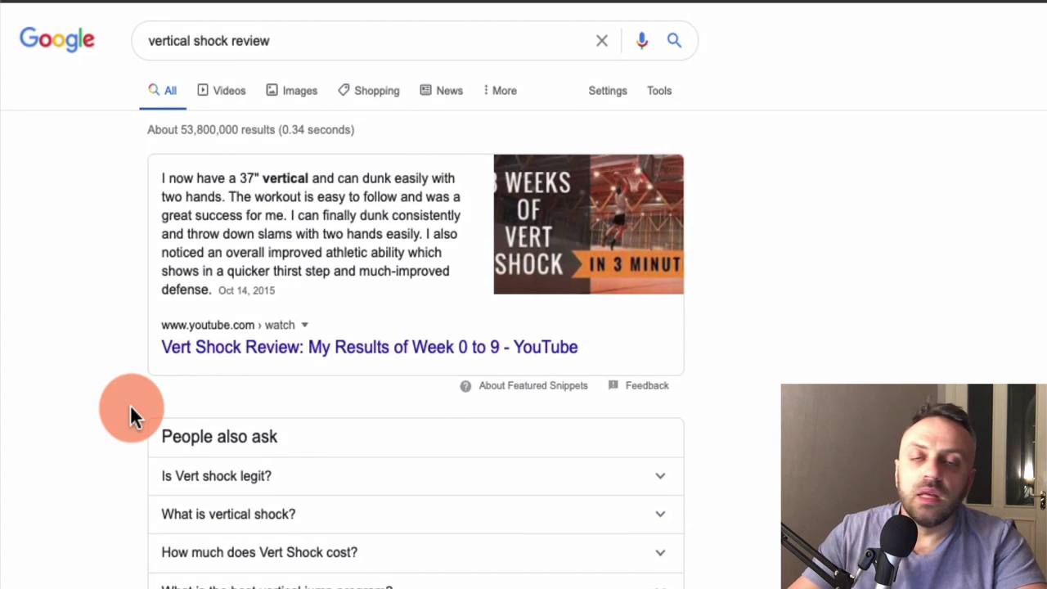
{"action": "scroll", "coordinate": [130, 413], "scroll_direction": "down", "scroll_amount": 8}
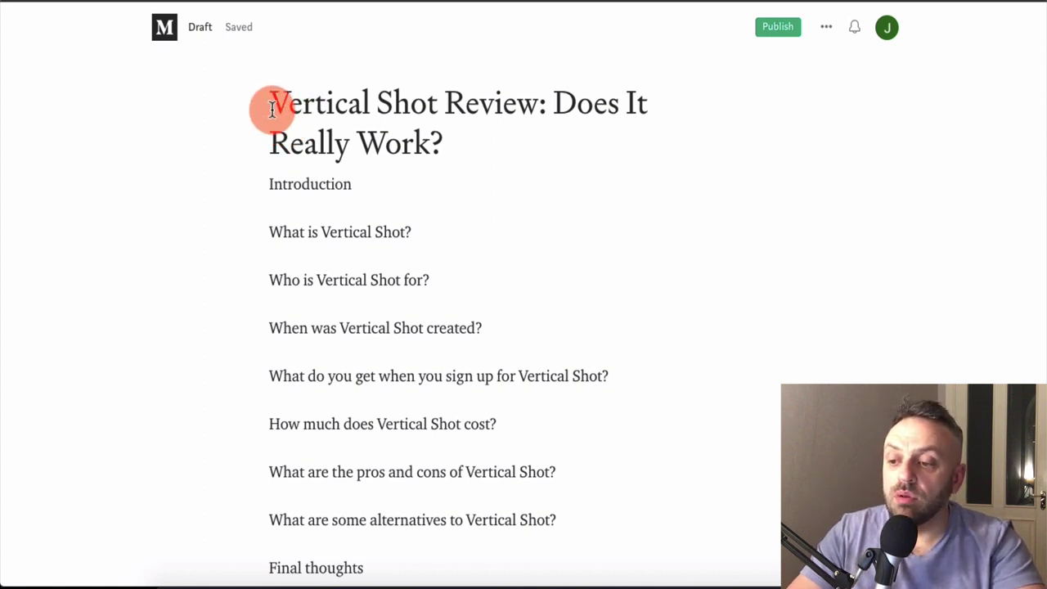
- Switch back to the Medium draft and review its title and section outline from Introduction to Final thoughts
{"action": "left_click", "coordinate": [486, 138]}
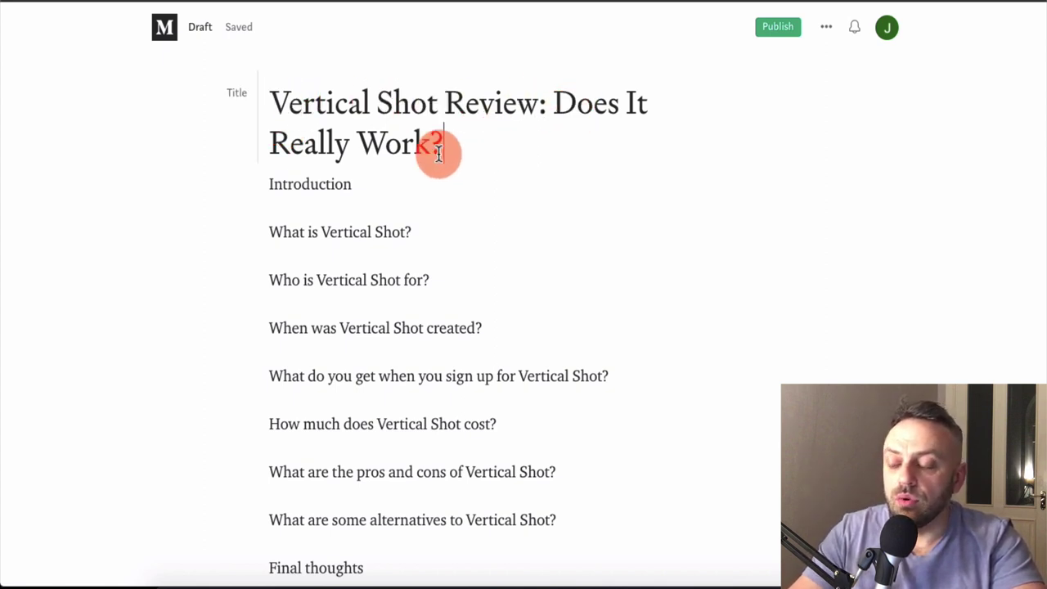
{"action": "scroll", "coordinate": [335, 193], "scroll_direction": "down", "scroll_amount": 1}
{"action": "scroll", "coordinate": [335, 193], "scroll_direction": "up", "scroll_amount": 1}
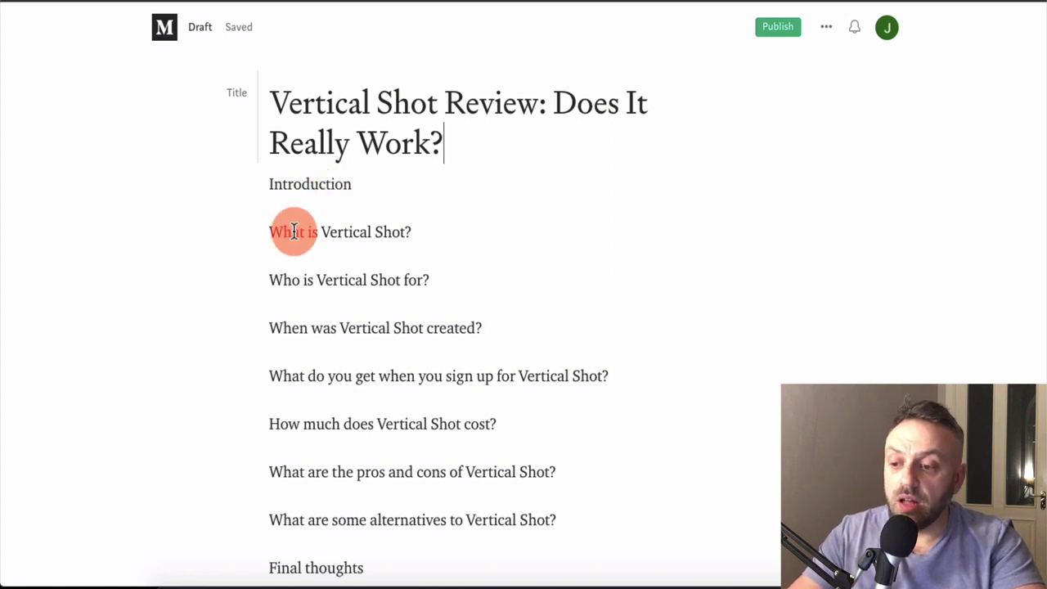
{"action": "scroll", "coordinate": [331, 298], "scroll_direction": "down", "scroll_amount": 2}
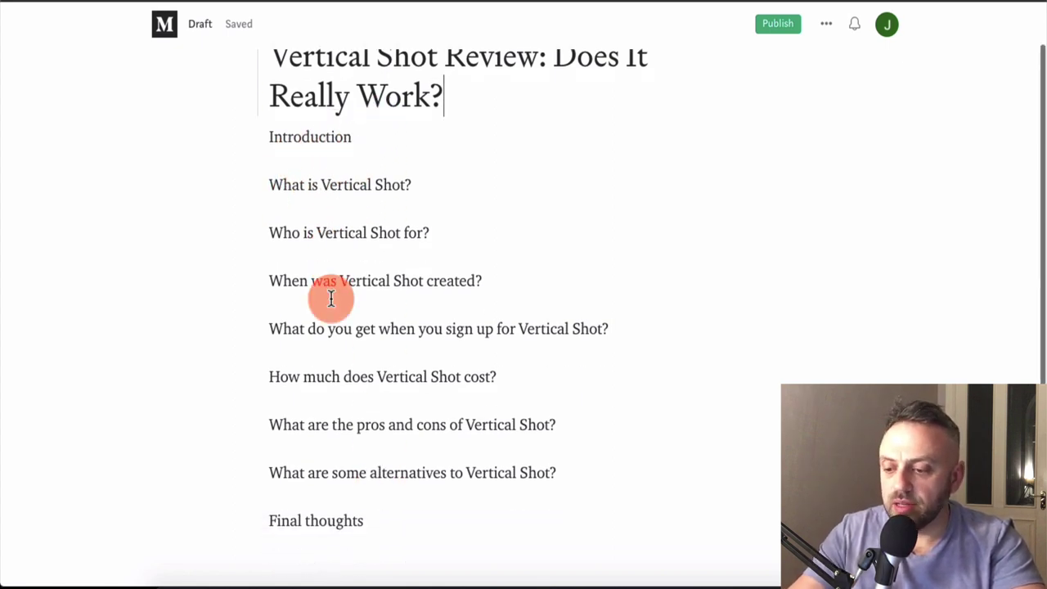
{"action": "scroll", "coordinate": [331, 297], "scroll_direction": "up", "scroll_amount": 2}
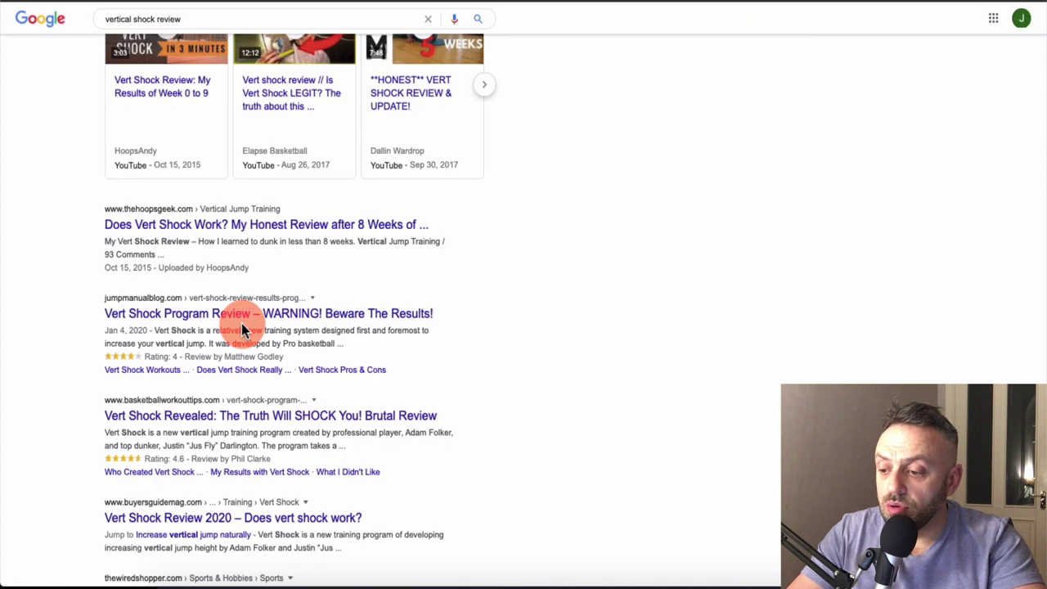
- Open the thehoopsgeek.com result from the Google search, skim how its Vert Shock review is structured, and go back
{"action": "scroll", "coordinate": [241, 323], "scroll_direction": "down", "scroll_amount": 1}
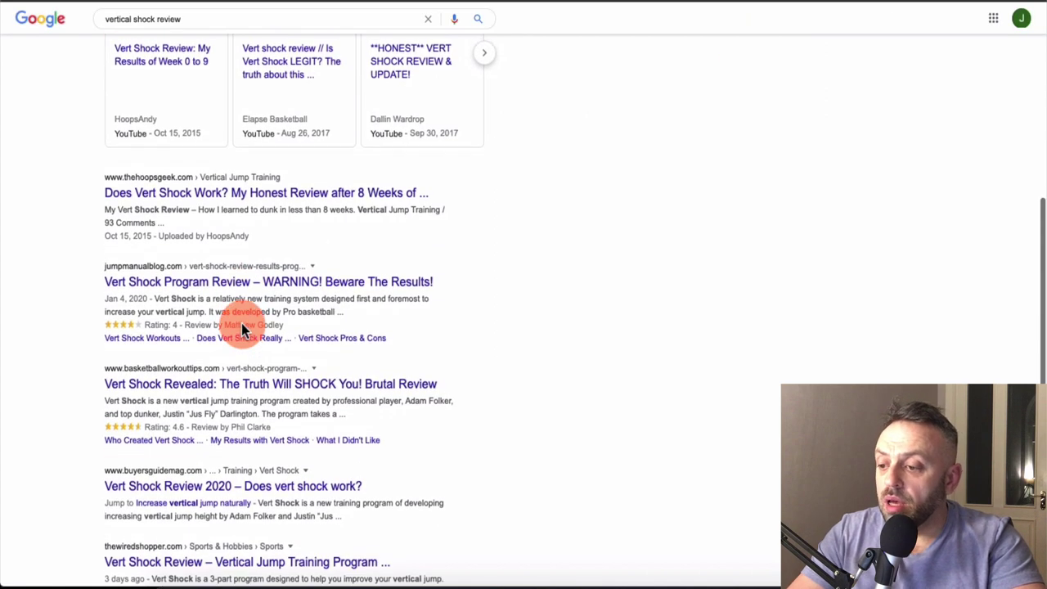
{"action": "left_click", "coordinate": [288, 194]}
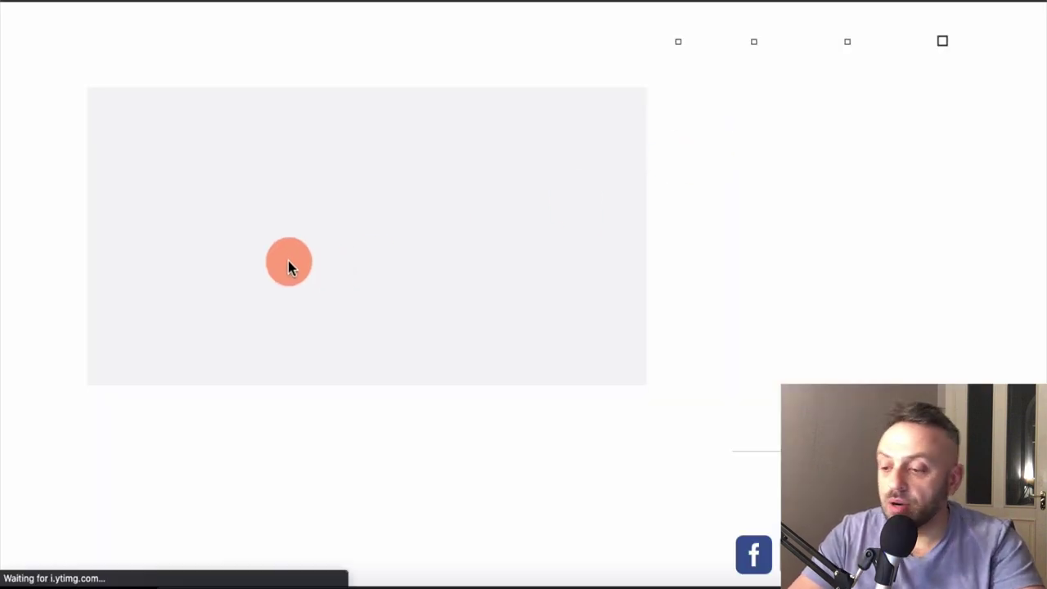
{"action": "scroll", "coordinate": [47, 358], "scroll_direction": "down", "scroll_amount": 5}
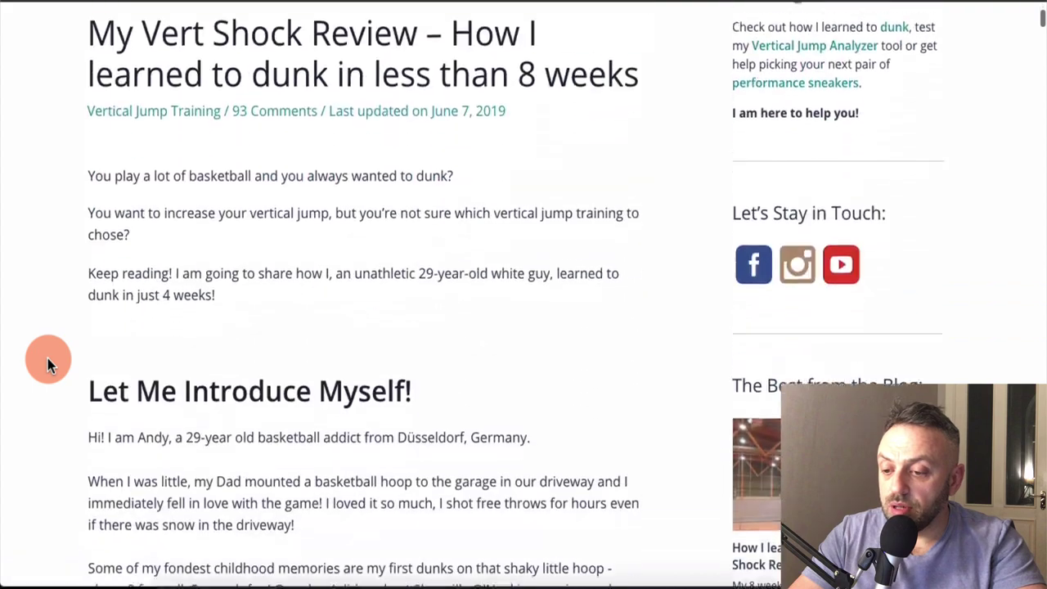
{"action": "scroll", "coordinate": [414, 223], "scroll_direction": "down", "scroll_amount": 4}
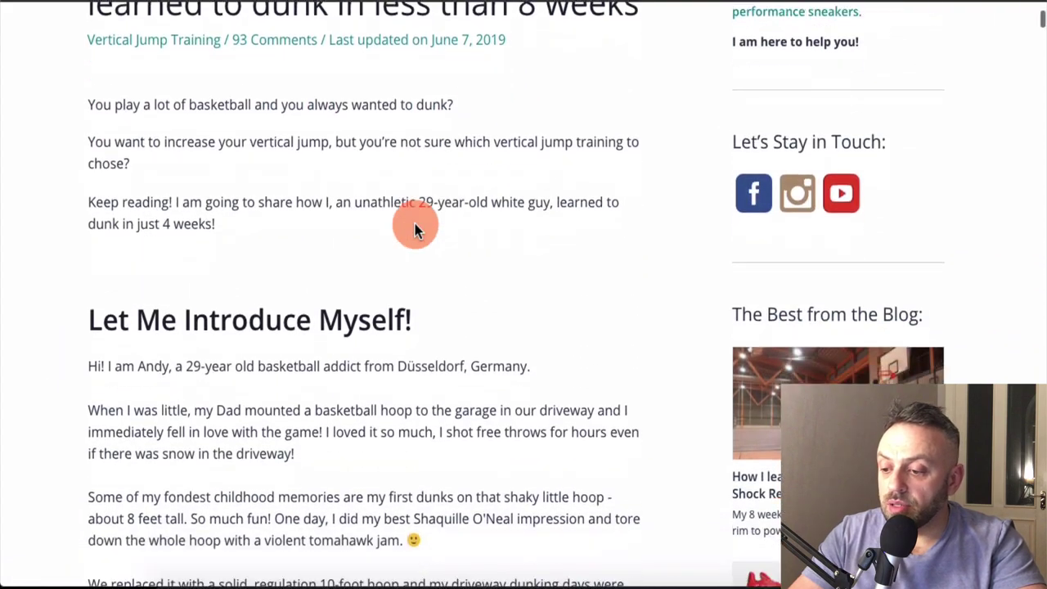
{"action": "scroll", "coordinate": [415, 223], "scroll_direction": "up", "scroll_amount": 1}
{"action": "scroll", "coordinate": [415, 223], "scroll_direction": "down", "scroll_amount": 3}
{"action": "scroll", "coordinate": [415, 223], "scroll_direction": "up", "scroll_amount": 3}
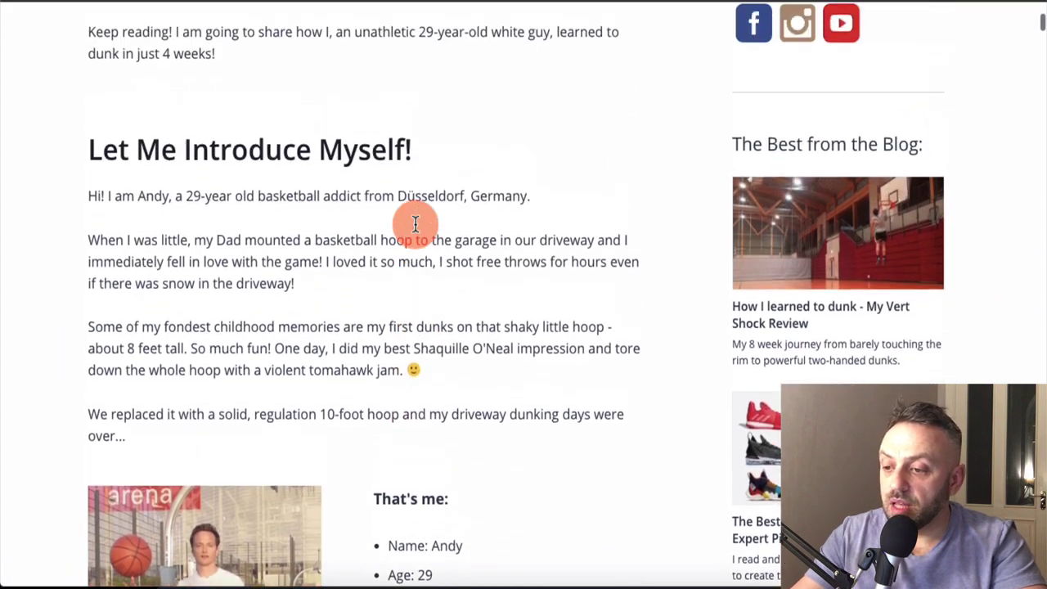
{"action": "scroll", "coordinate": [319, 270], "scroll_direction": "down", "scroll_amount": 8}
{"action": "scroll", "coordinate": [319, 270], "scroll_direction": "down", "scroll_amount": 18}
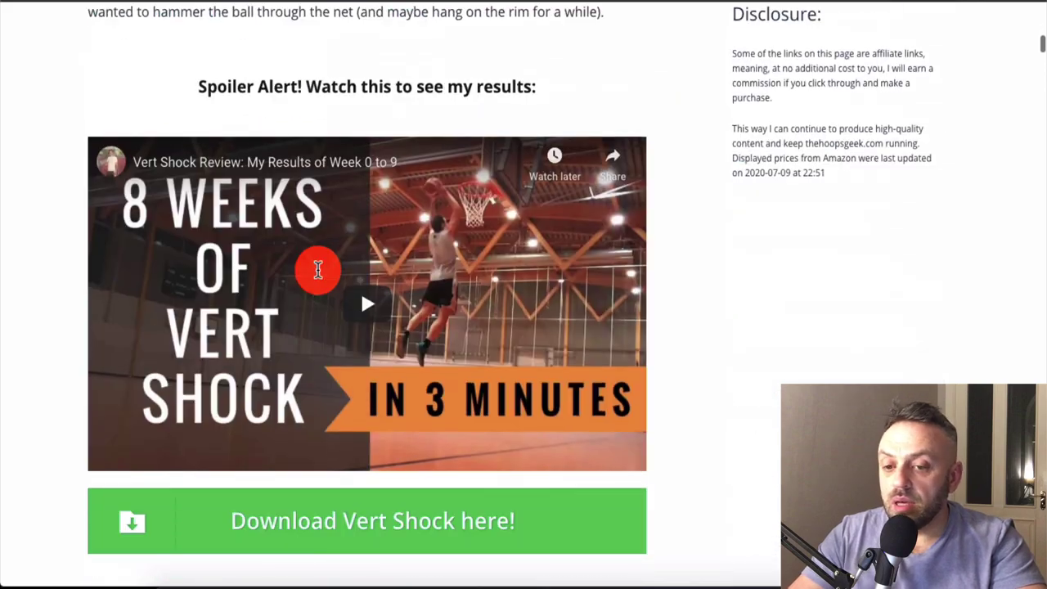
{"action": "scroll", "coordinate": [319, 276], "scroll_direction": "up", "scroll_amount": 2}
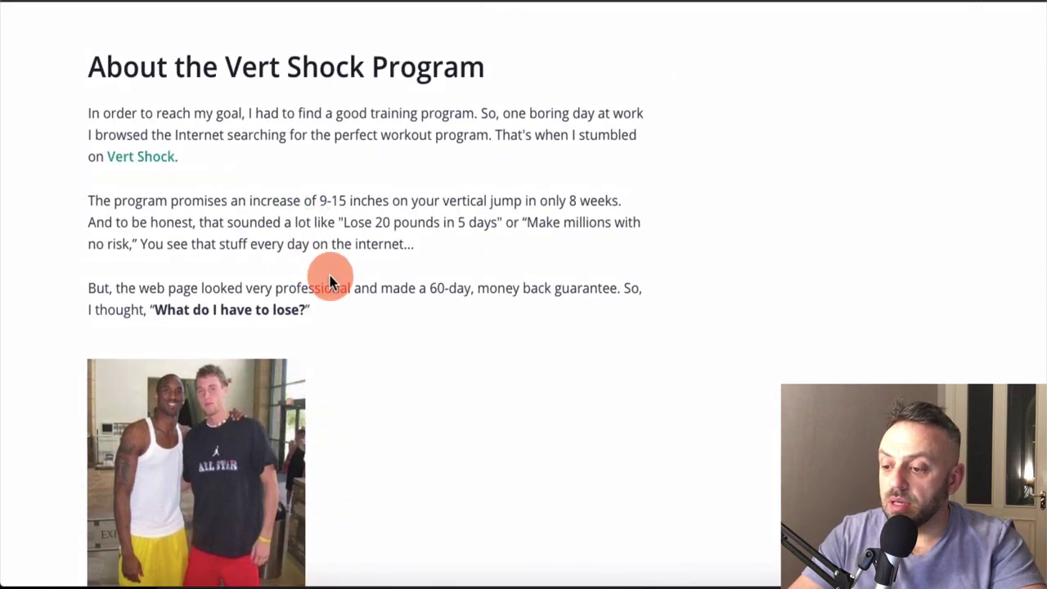
{"action": "scroll", "coordinate": [332, 281], "scroll_direction": "down", "scroll_amount": 15}
{"action": "scroll", "coordinate": [330, 281], "scroll_direction": "down", "scroll_amount": 20}
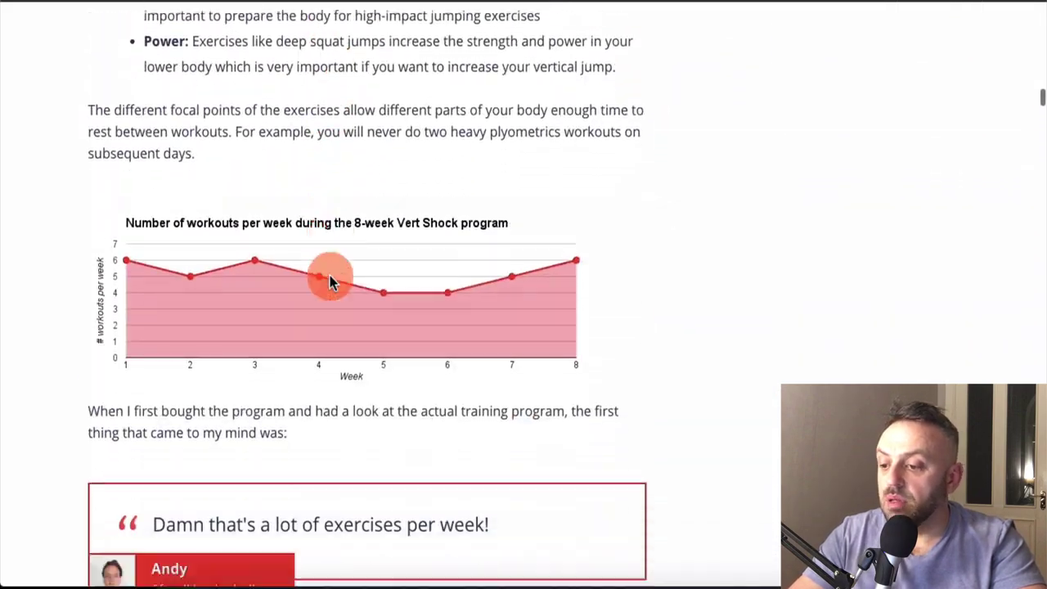
{"action": "scroll", "coordinate": [330, 280], "scroll_direction": "down", "scroll_amount": 1}
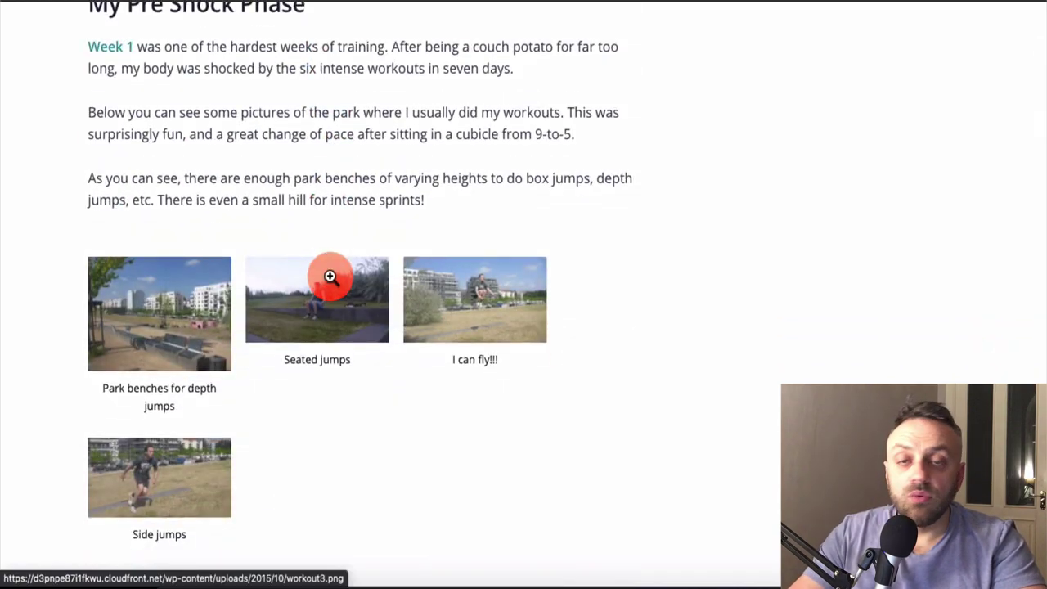
{"action": "scroll", "coordinate": [330, 278], "scroll_direction": "down", "scroll_amount": 20}
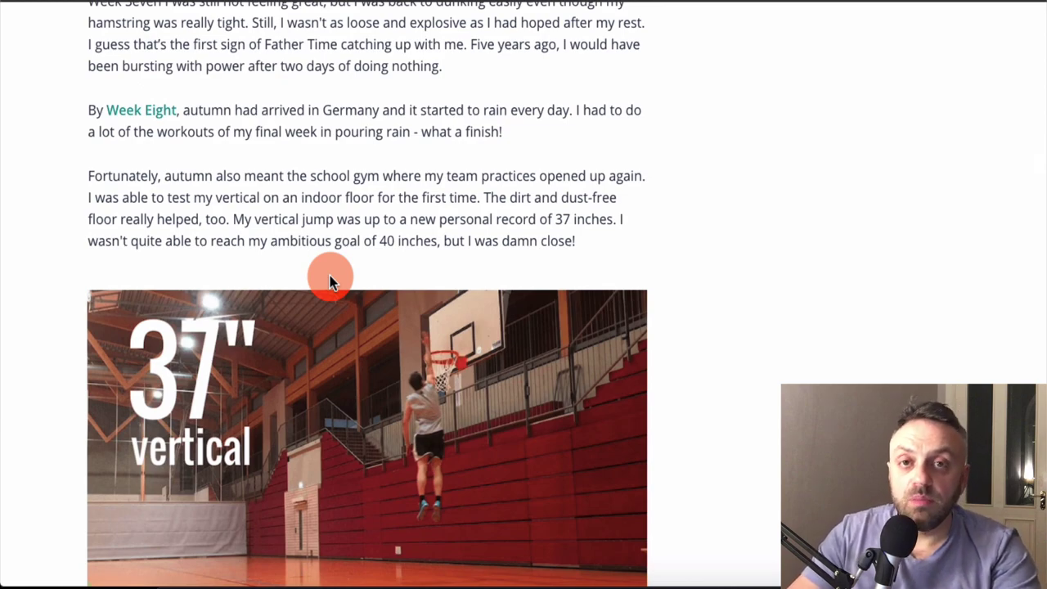
{"action": "scroll", "coordinate": [329, 280], "scroll_direction": "up", "scroll_amount": 20}
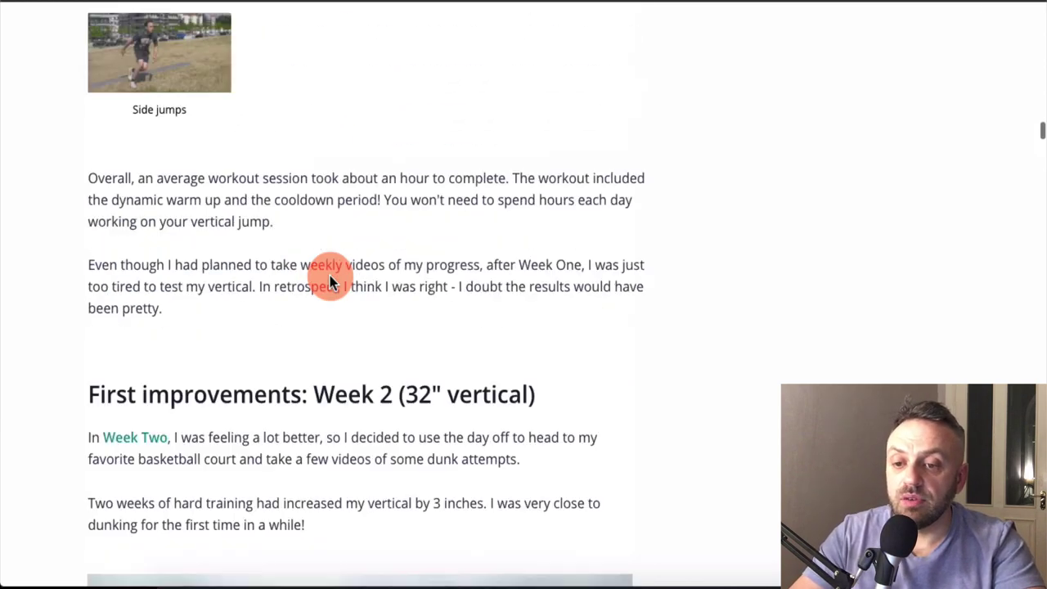
{"action": "scroll", "coordinate": [330, 280], "scroll_direction": "up", "scroll_amount": 15}
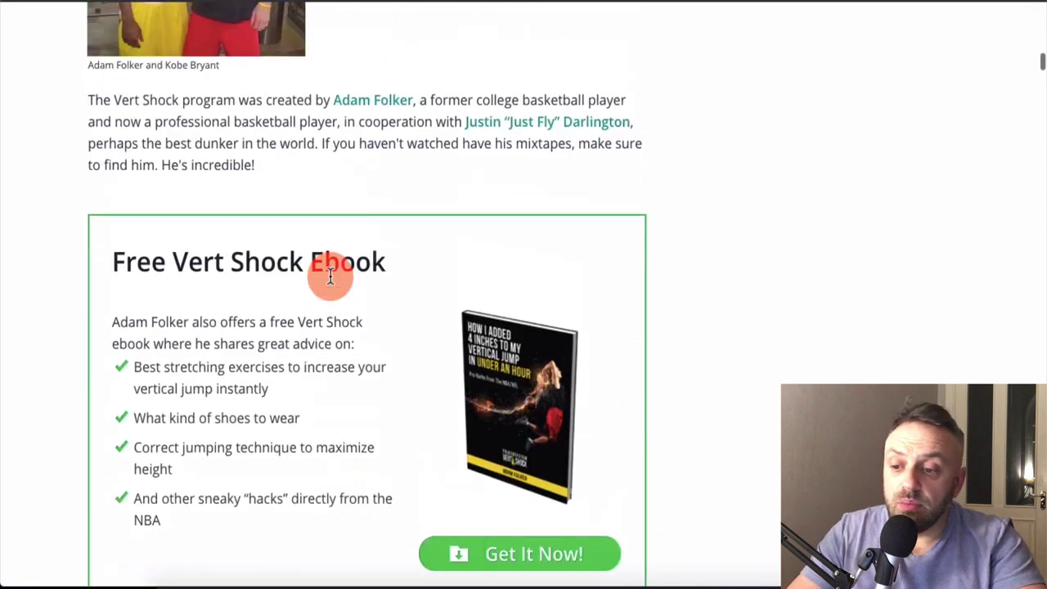
{"action": "key", "text": "alt+Left"}
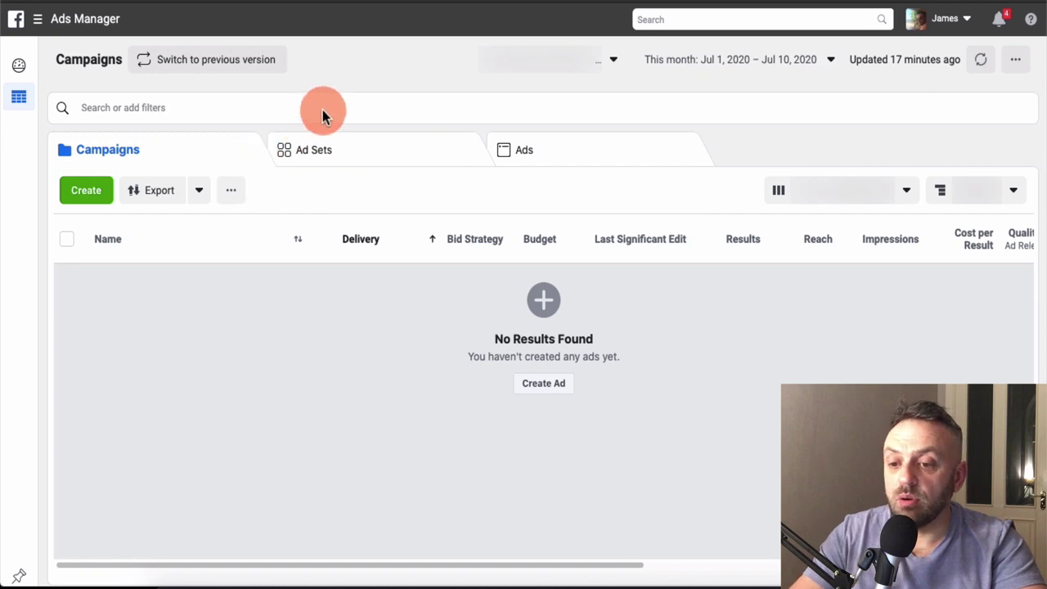
- Switch to Facebook Ads Manager and set up a new campaign named C1 with an ad set named ADS1A
{"action": "left_click", "coordinate": [102, 190]}
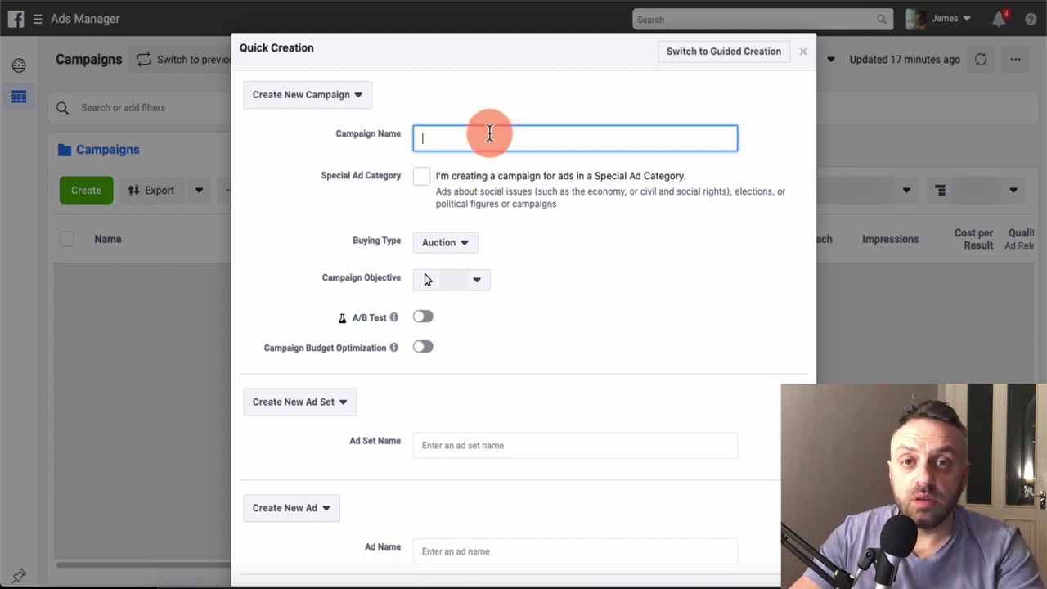
{"action": "type", "text": "C1"}
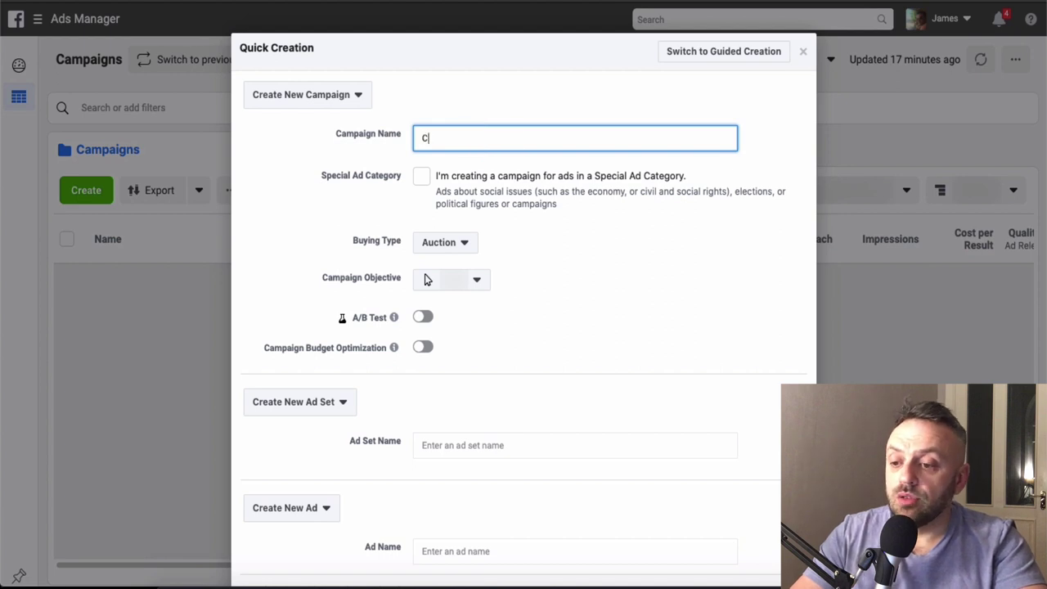
{"action": "left_click", "coordinate": [473, 449]}
{"action": "type", "text": "AD"}
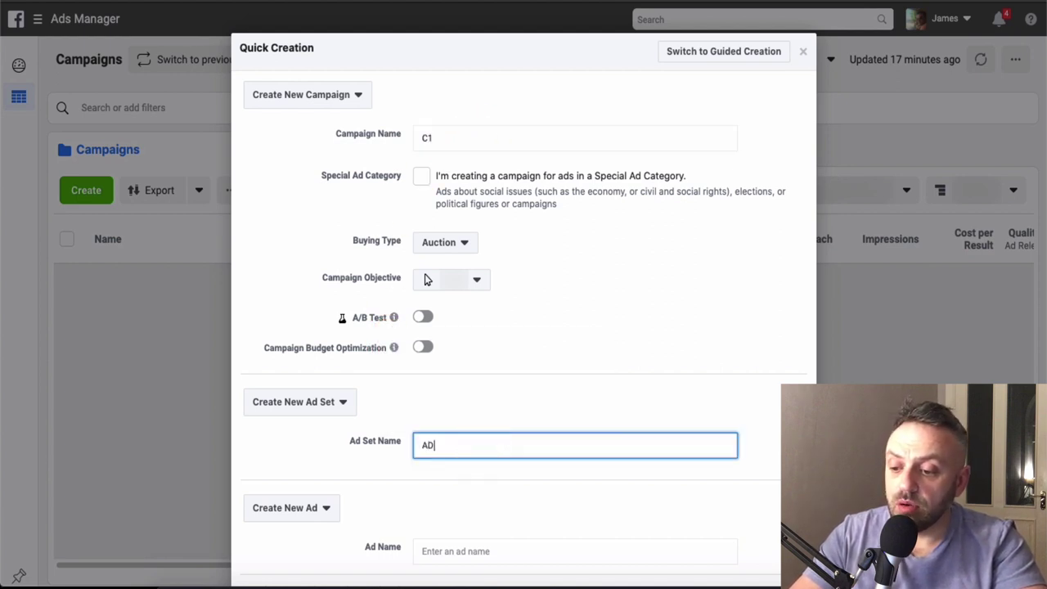
{"action": "type", "text": "S1A"}
- Name the new ad AD1 in the campaign creation form
{"action": "left_click", "coordinate": [479, 549]}
{"action": "type", "text": "D"}
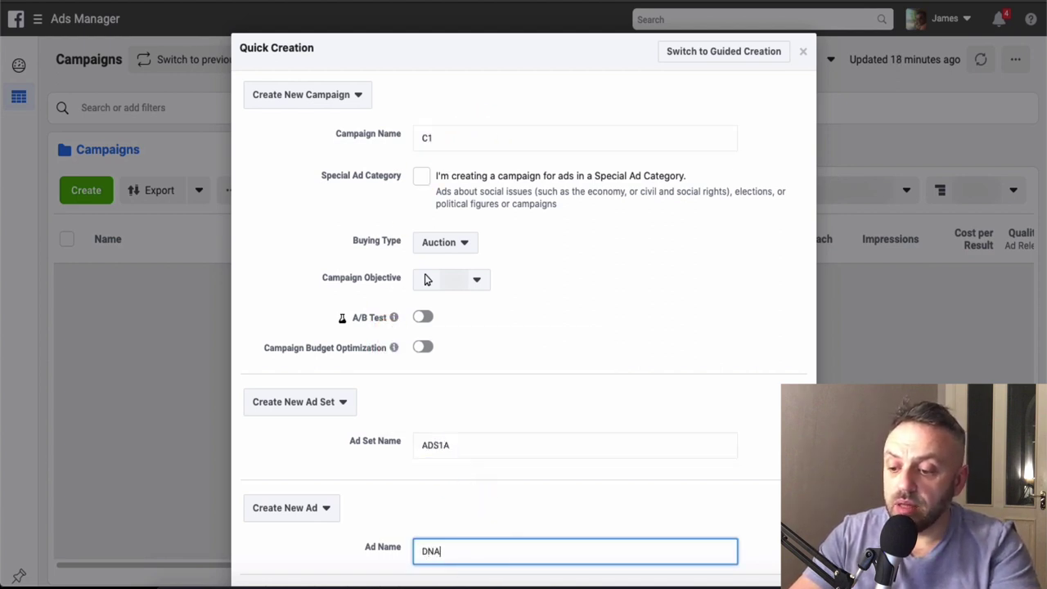
{"action": "type", "text": "1"}
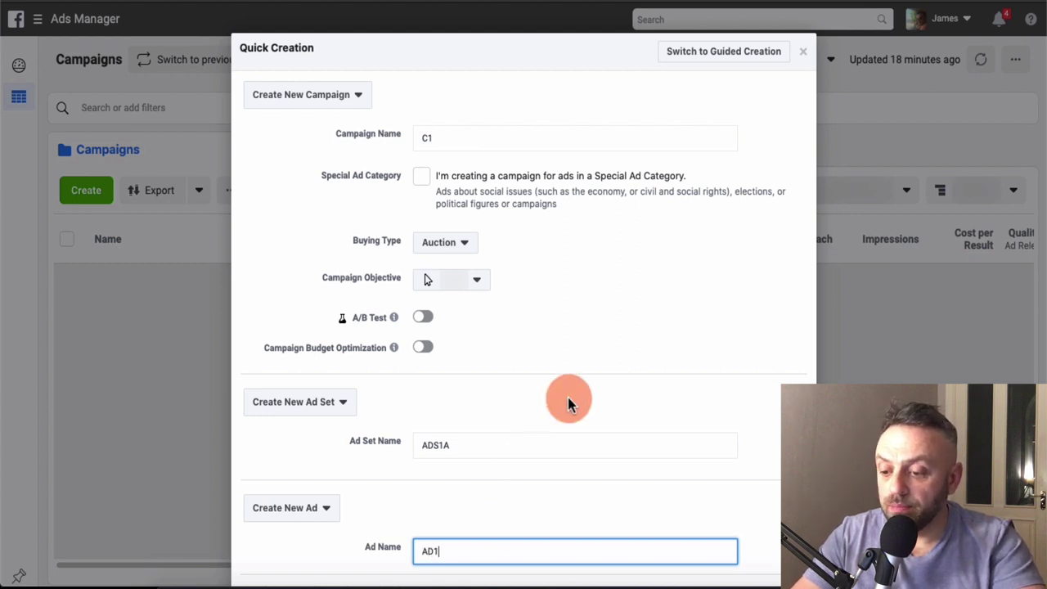
{"action": "scroll", "coordinate": [567, 397], "scroll_direction": "down", "scroll_amount": 2}
{"action": "left_click", "coordinate": [756, 536]}
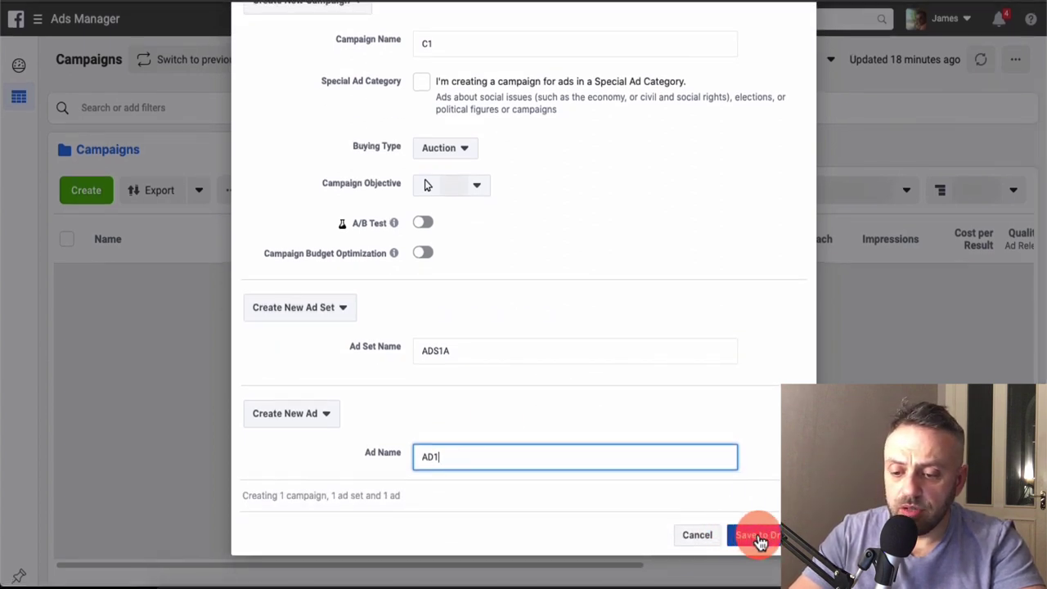
- Rename the new ad set ADS1 and save the campaign, ad set and ad as drafts
{"action": "left_click", "coordinate": [474, 350]}
{"action": "key", "text": "BackSpace"}
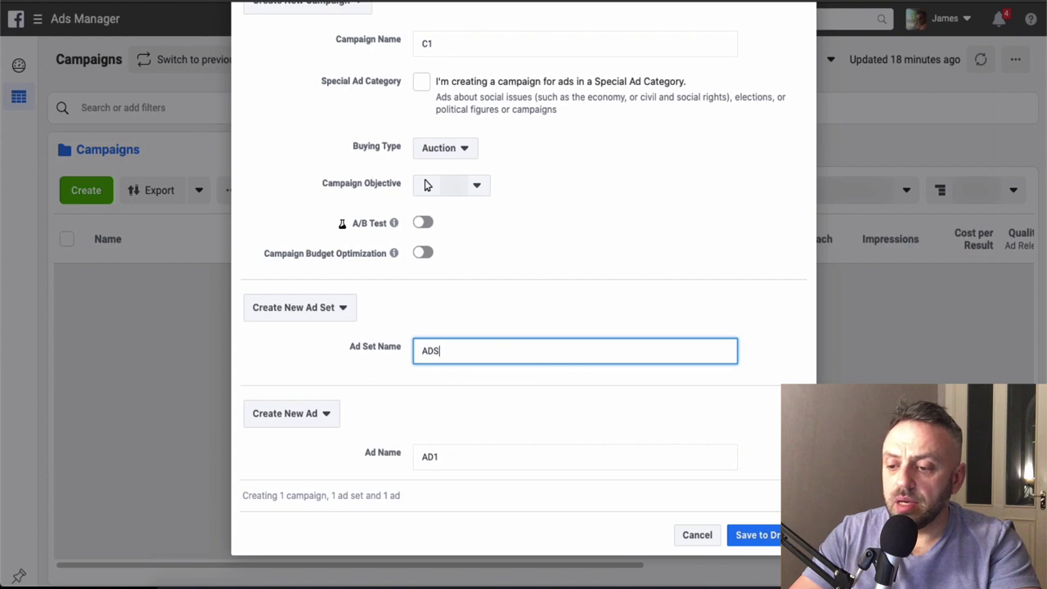
{"action": "scroll", "coordinate": [592, 261], "scroll_direction": "up", "scroll_amount": 2}
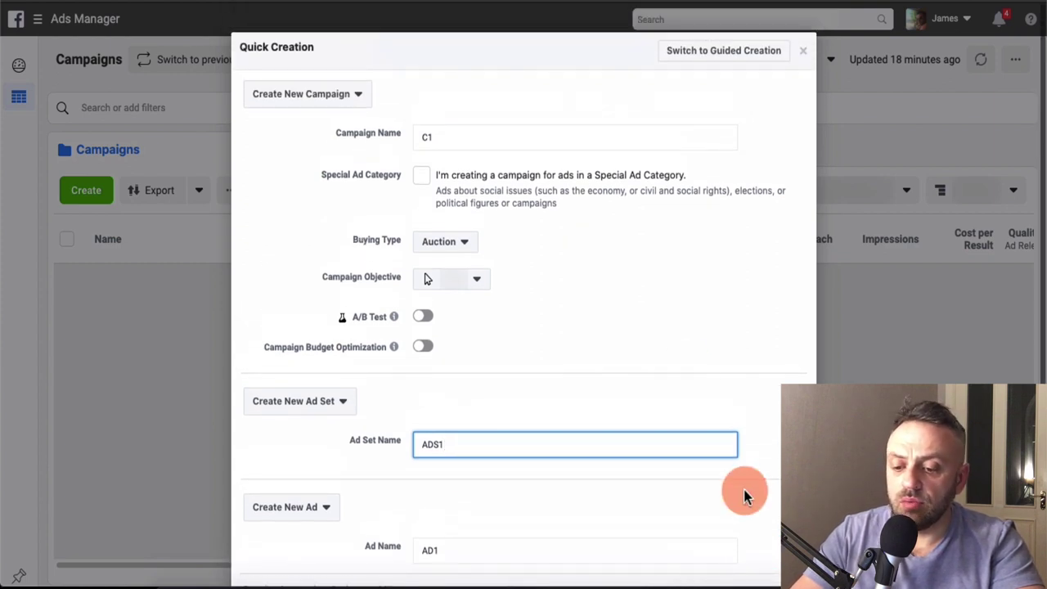
{"action": "scroll", "coordinate": [744, 491], "scroll_direction": "down", "scroll_amount": 2}
{"action": "left_click", "coordinate": [752, 536]}
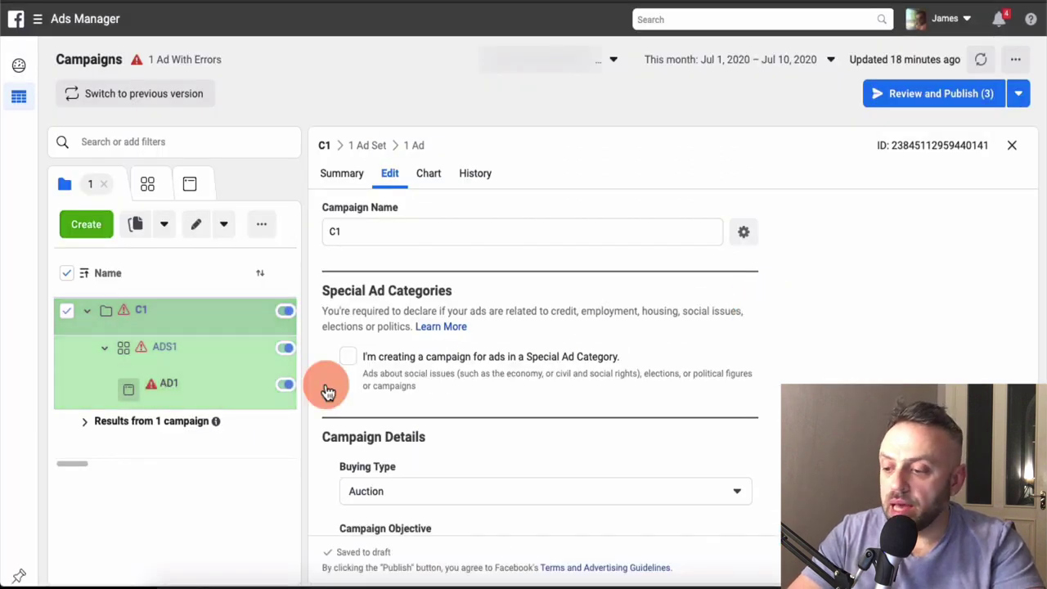
- Open the ADS1 ad set for editing and set its daily budget to $10.00
{"action": "mouse_move", "coordinate": [188, 372]}
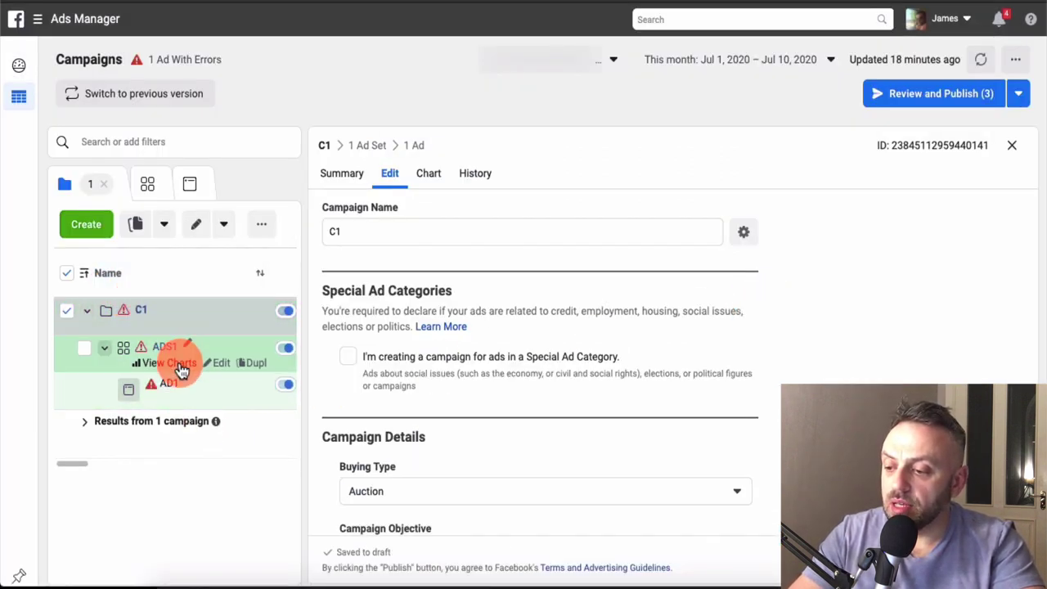
{"action": "left_click", "coordinate": [220, 364]}
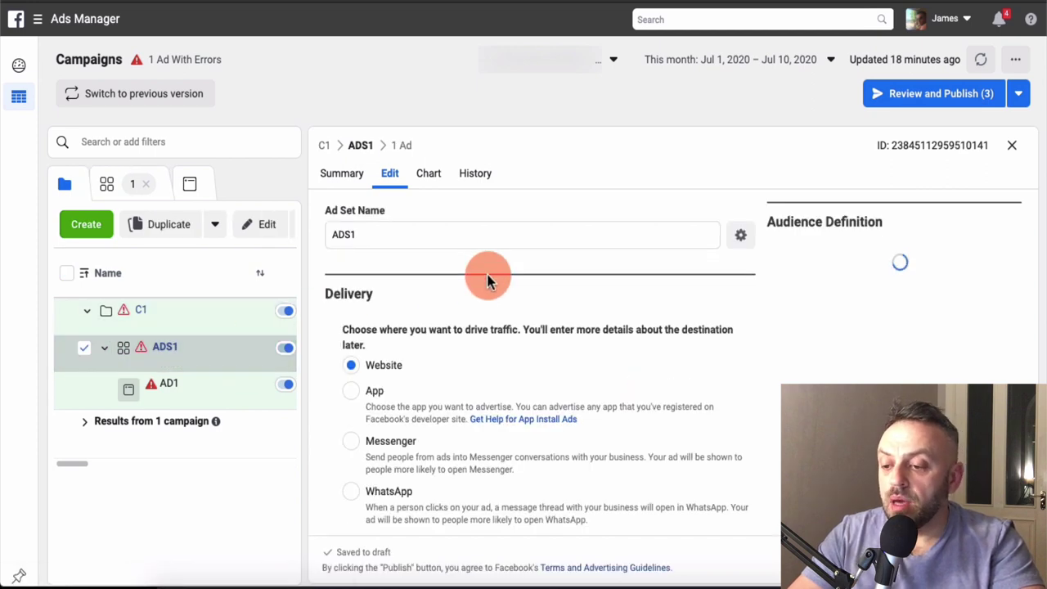
{"action": "scroll", "coordinate": [483, 286], "scroll_direction": "down", "scroll_amount": 10}
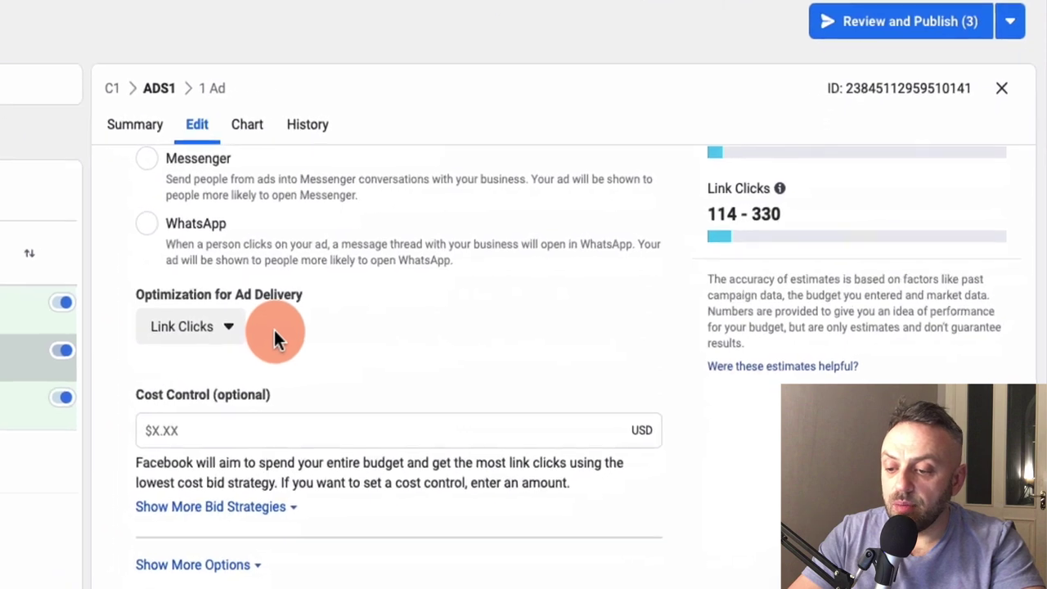
{"action": "scroll", "coordinate": [208, 327], "scroll_direction": "down", "scroll_amount": 5}
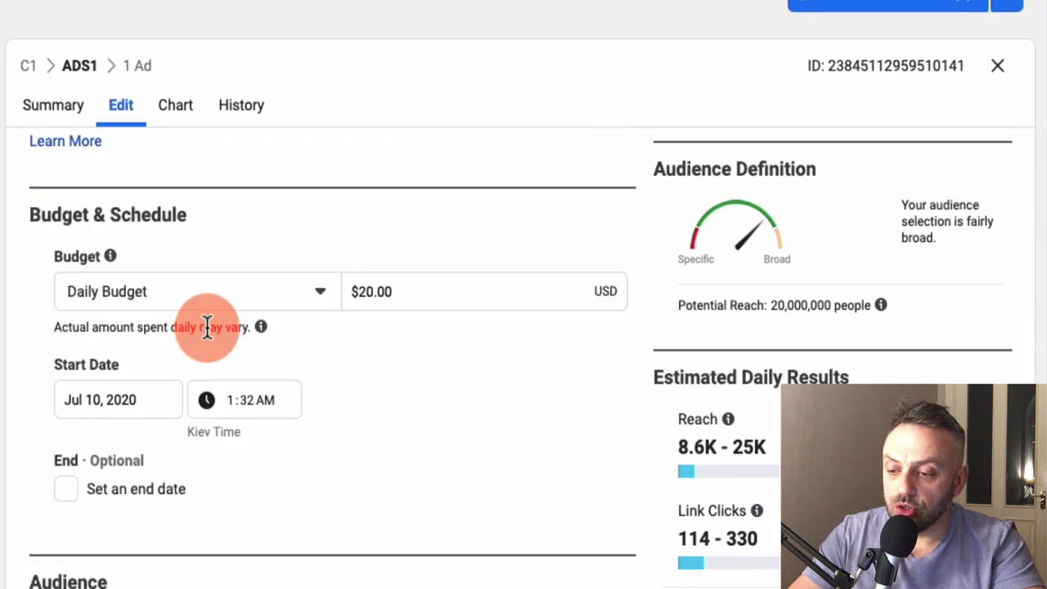
{"action": "left_click", "coordinate": [422, 289]}
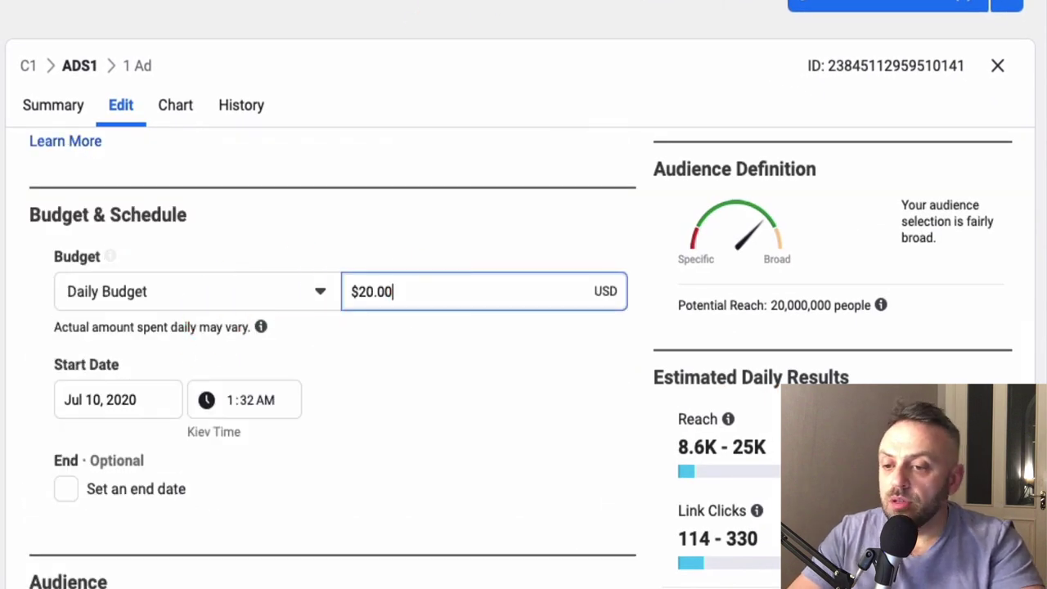
{"action": "key", "text": "BackSpace"}
{"action": "key", "text": "BackSpace"}
{"action": "key", "text": "BackSpace"}
{"action": "key", "text": "BackSpace"}
{"action": "key", "text": "BackSpace"}
{"action": "key", "text": "BackSpace"}
{"action": "type", "text": "10"}
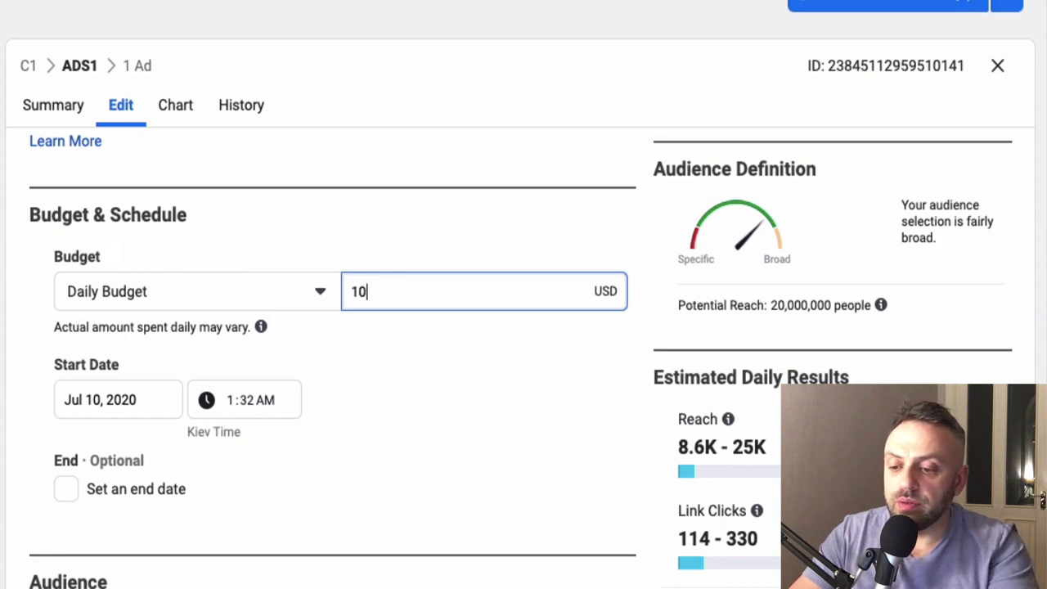
{"action": "left_click", "coordinate": [411, 385]}
- Schedule the ad set to start on Jul 11, 2020 at 12:00 AM
{"action": "left_click", "coordinate": [149, 409]}
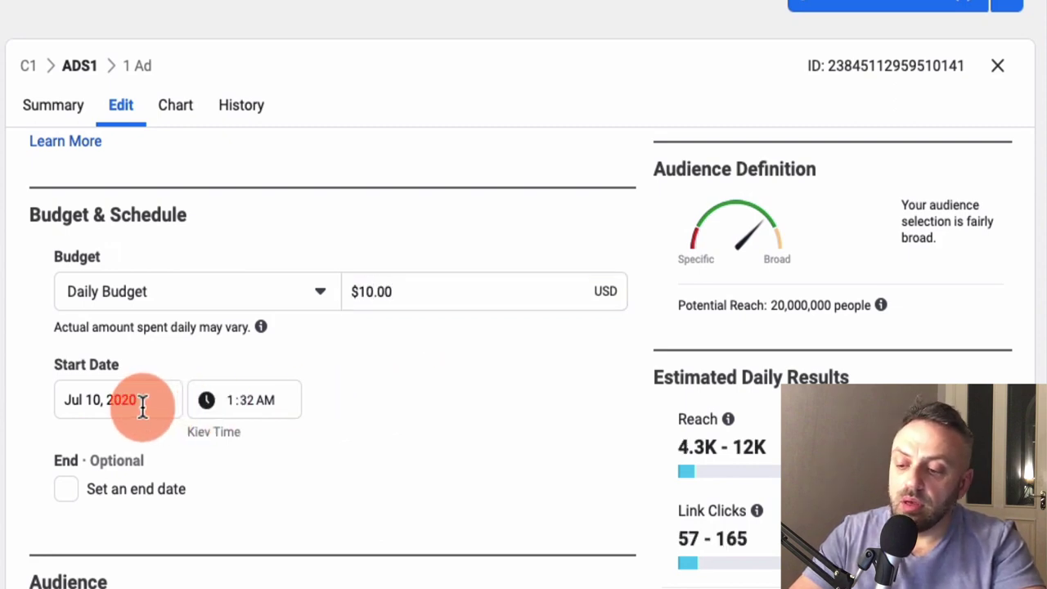
{"action": "left_click", "coordinate": [275, 534]}
{"action": "left_click", "coordinate": [224, 414]}
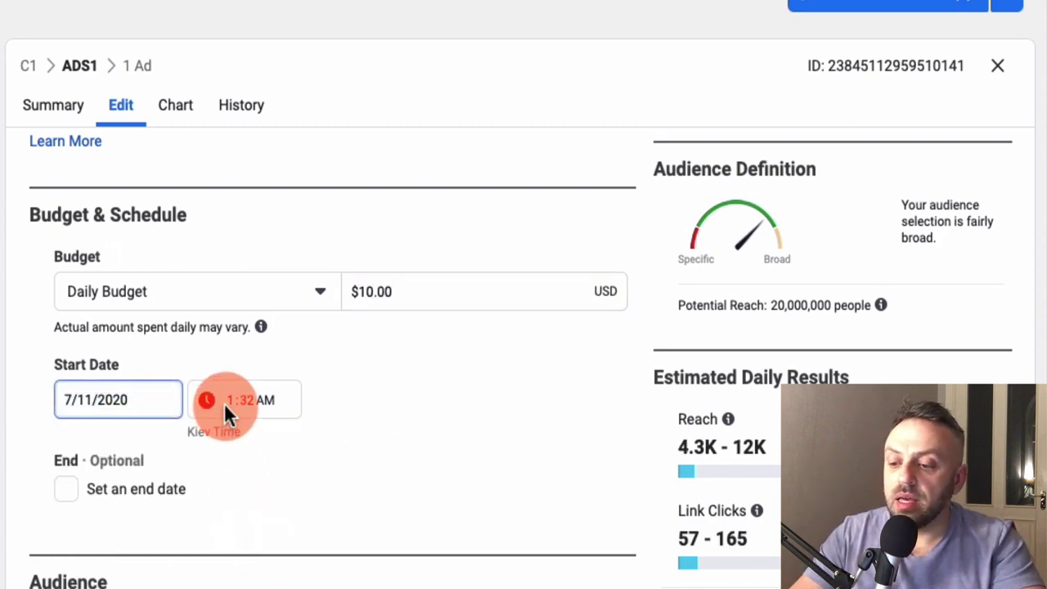
{"action": "type", "text": "2"}
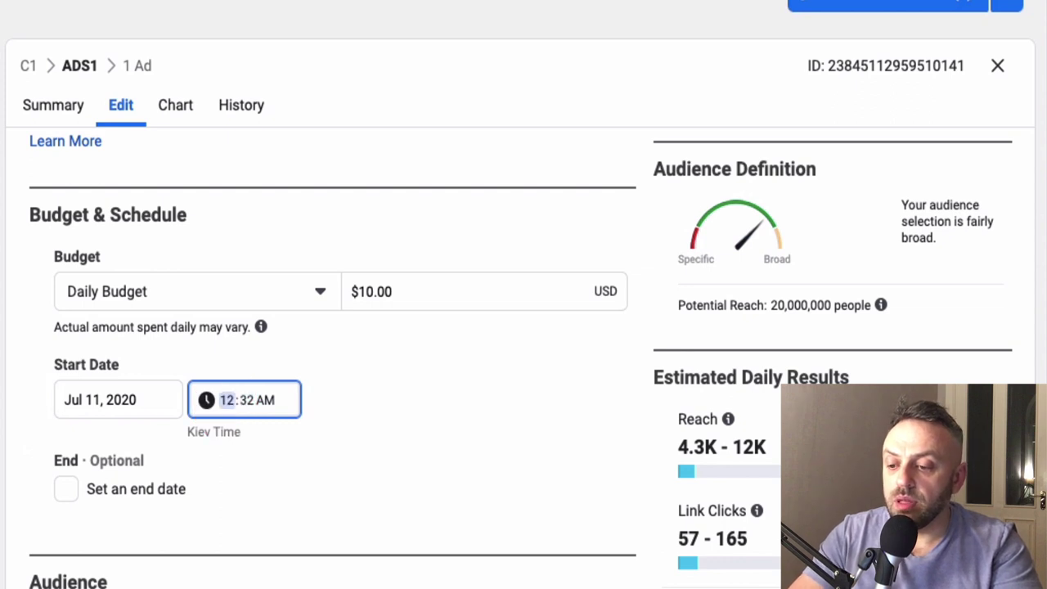
{"action": "key", "text": "Tab"}
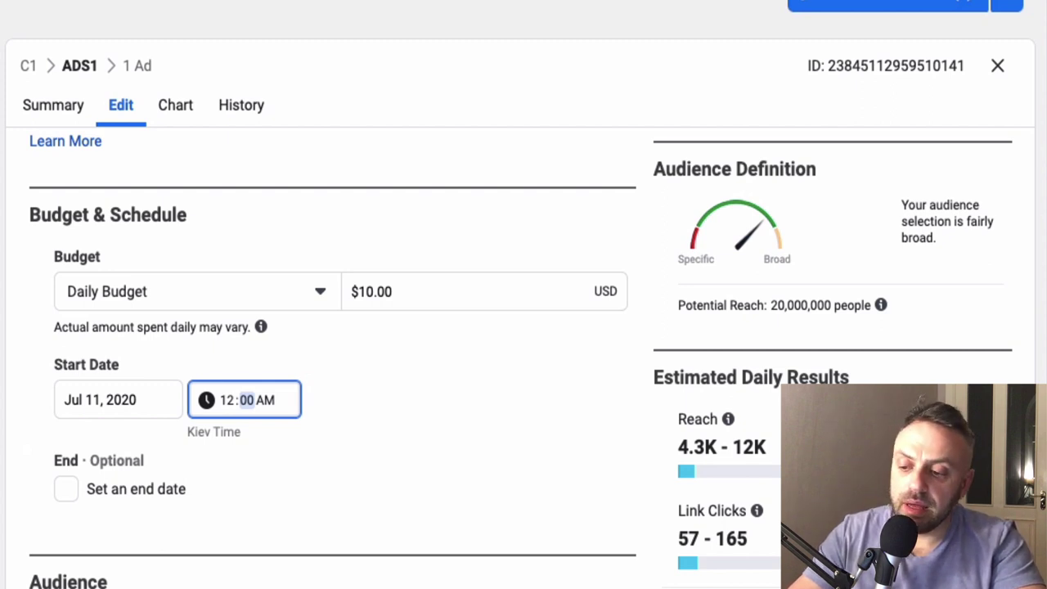
{"action": "left_click", "coordinate": [76, 447]}
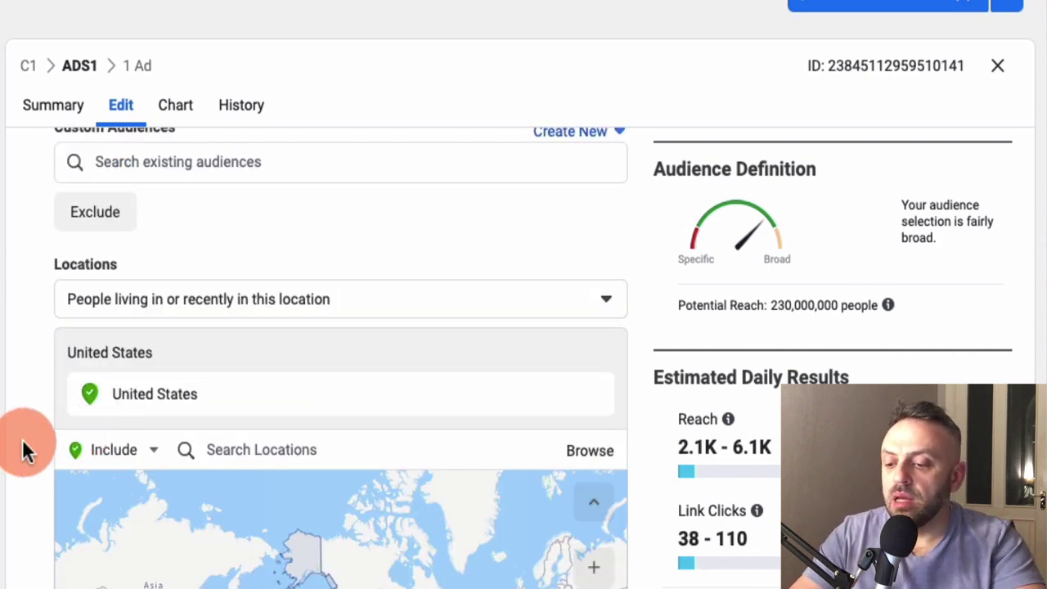
- Open the age range in the ad set's audience settings for editing
{"action": "scroll", "coordinate": [24, 449], "scroll_direction": "down", "scroll_amount": 3}
{"action": "scroll", "coordinate": [24, 448], "scroll_direction": "down", "scroll_amount": 3}
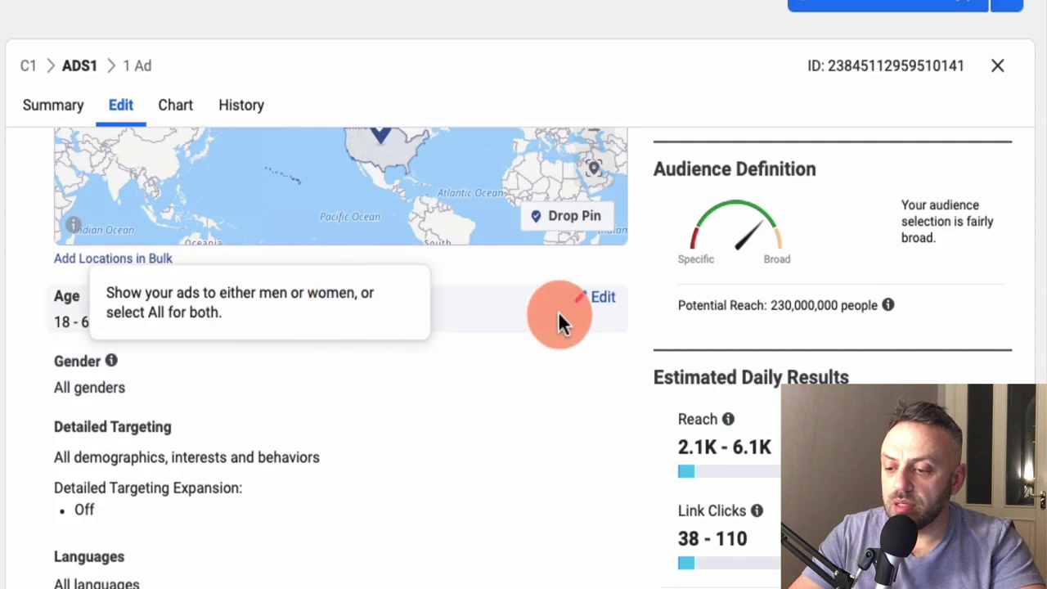
{"action": "left_click", "coordinate": [608, 309]}
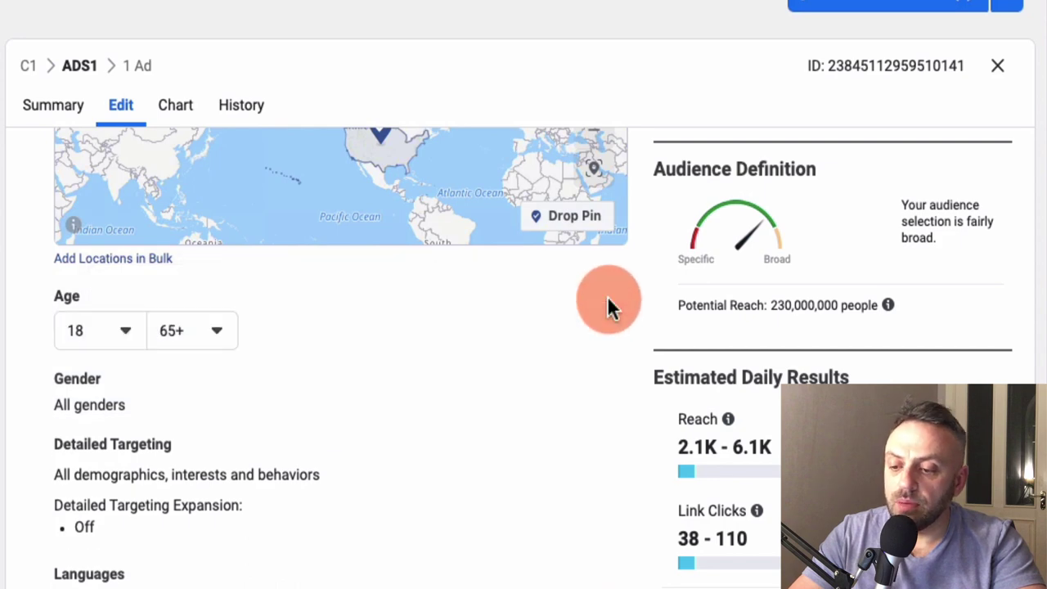
{"action": "left_click", "coordinate": [121, 331]}
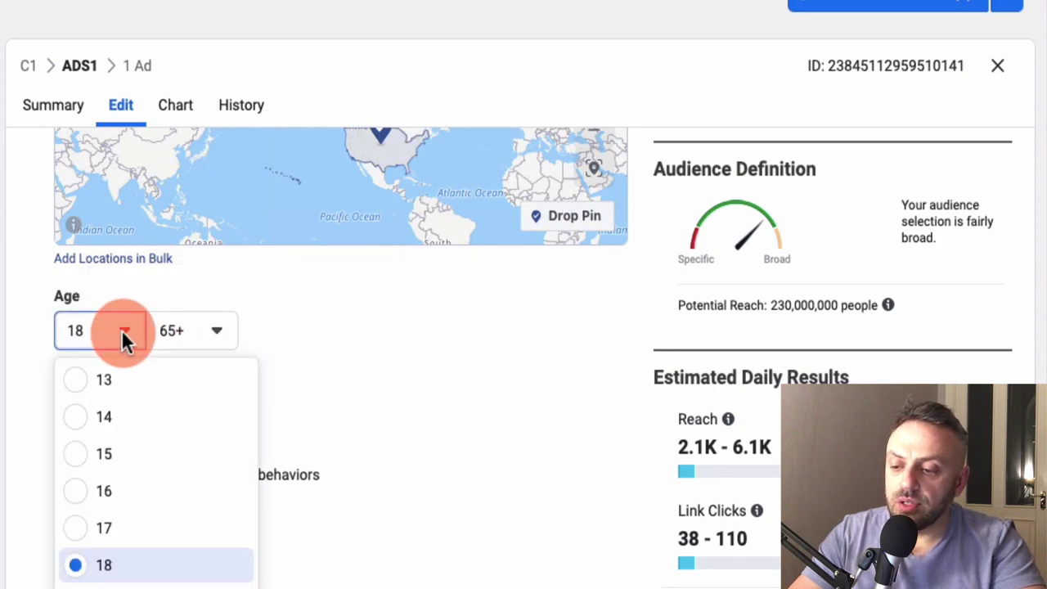
{"action": "left_click", "coordinate": [77, 457]}
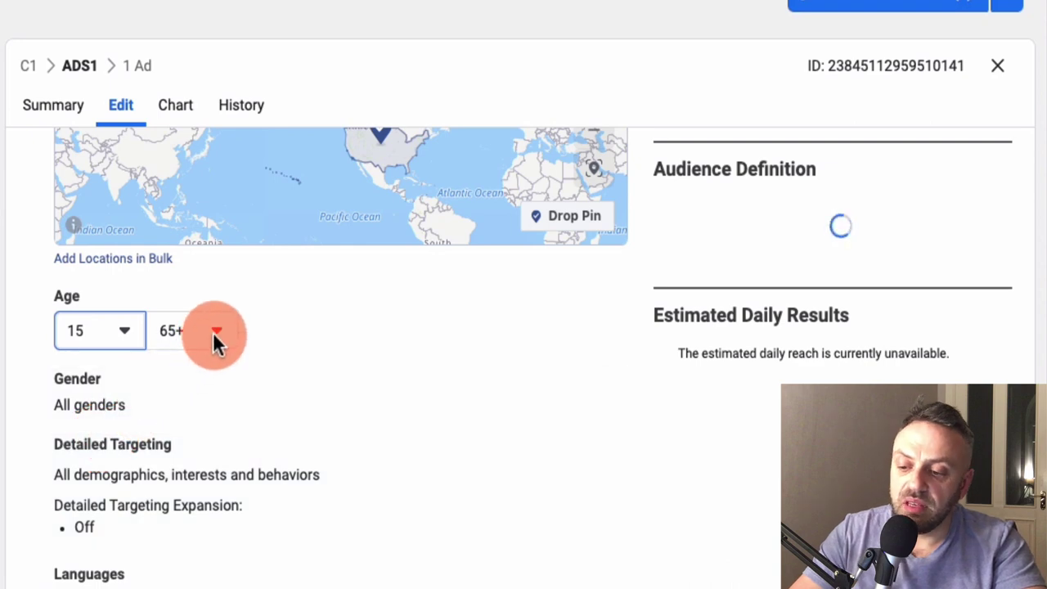
{"action": "left_click", "coordinate": [213, 335]}
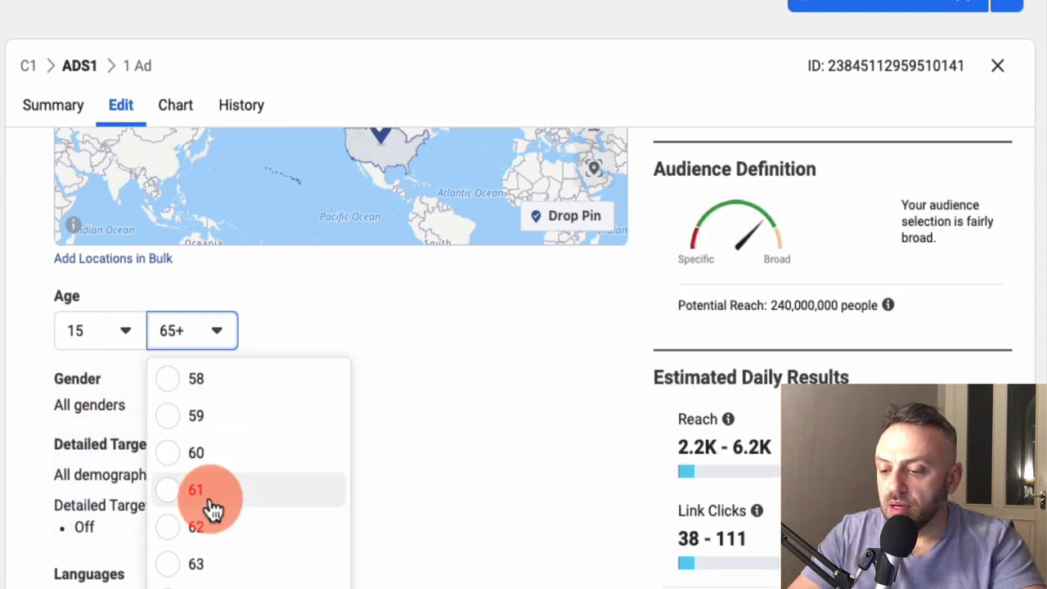
{"action": "scroll", "coordinate": [212, 508], "scroll_direction": "up", "scroll_amount": 4}
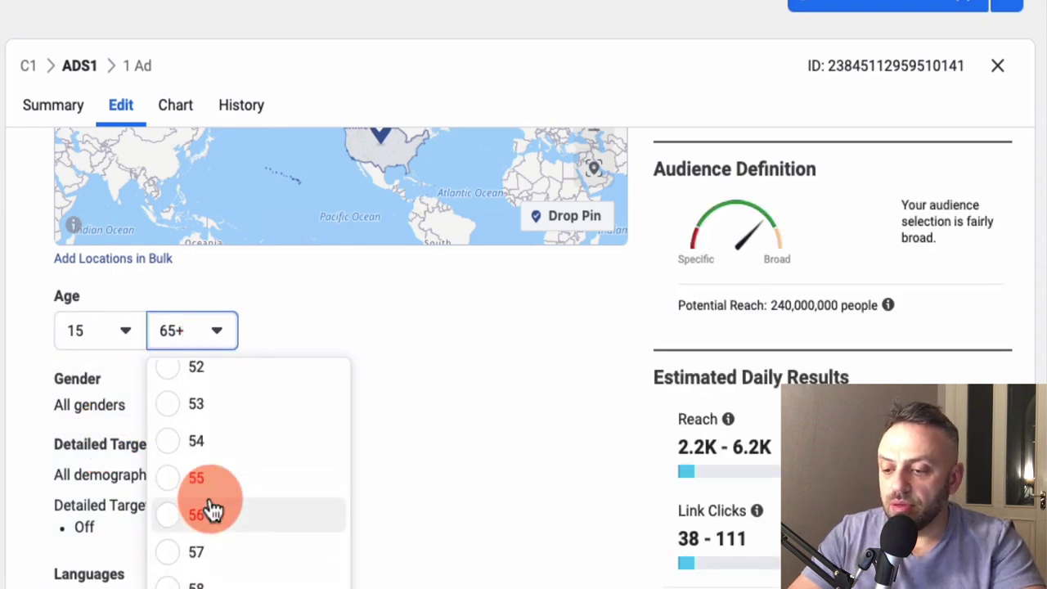
{"action": "left_click", "coordinate": [70, 329]}
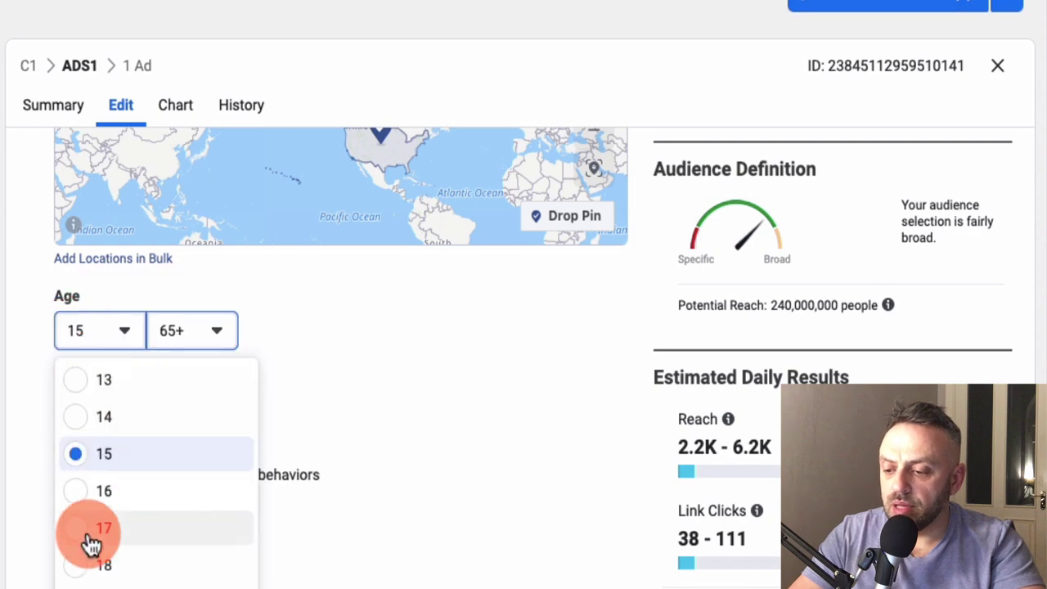
{"action": "left_click", "coordinate": [76, 571]}
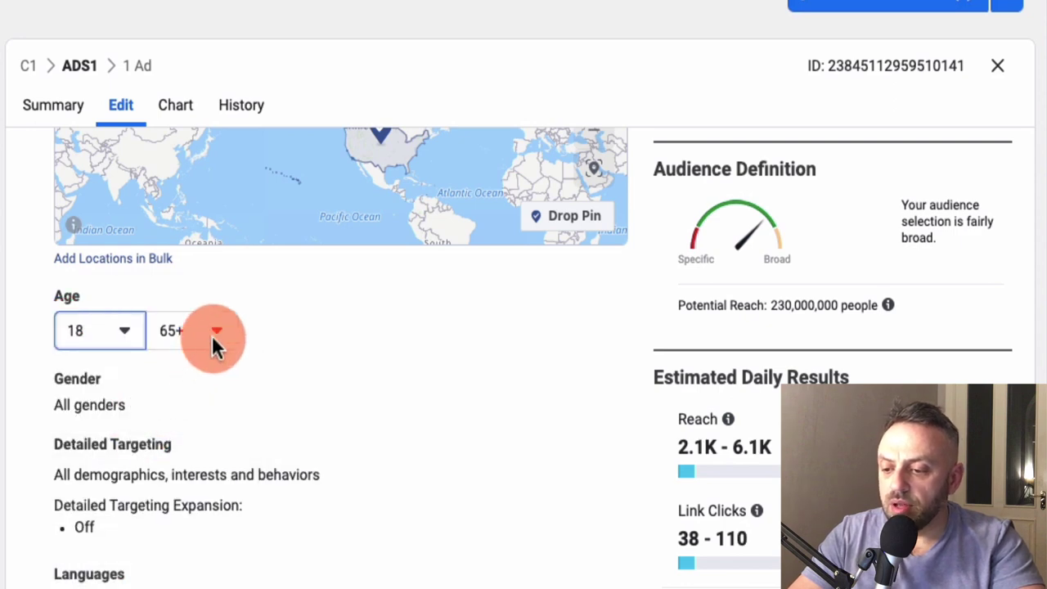
- Set the audience's maximum age to 30 and limit the gender to men
{"action": "left_click", "coordinate": [212, 334]}
{"action": "scroll", "coordinate": [204, 456], "scroll_direction": "up", "scroll_amount": 6}
{"action": "scroll", "coordinate": [205, 456], "scroll_direction": "up", "scroll_amount": 3}
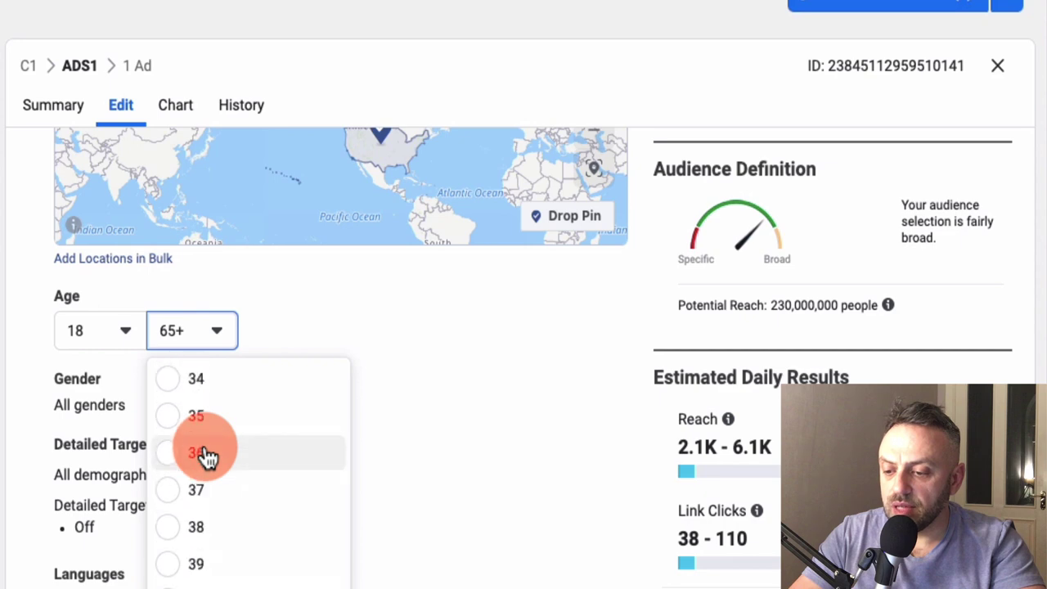
{"action": "scroll", "coordinate": [205, 456], "scroll_direction": "up", "scroll_amount": 4}
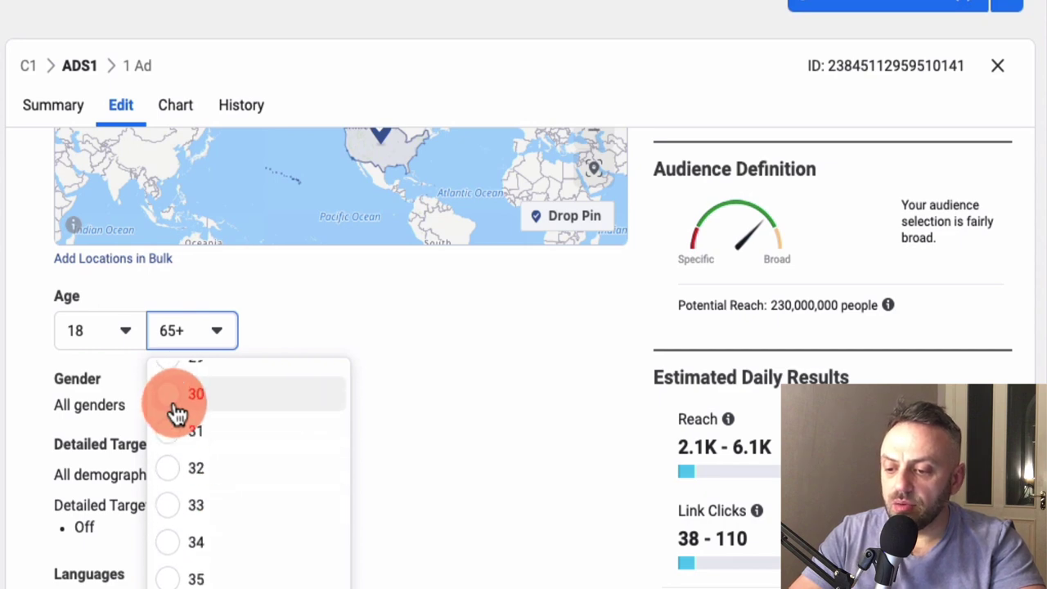
{"action": "left_click", "coordinate": [172, 403]}
{"action": "left_click", "coordinate": [36, 359]}
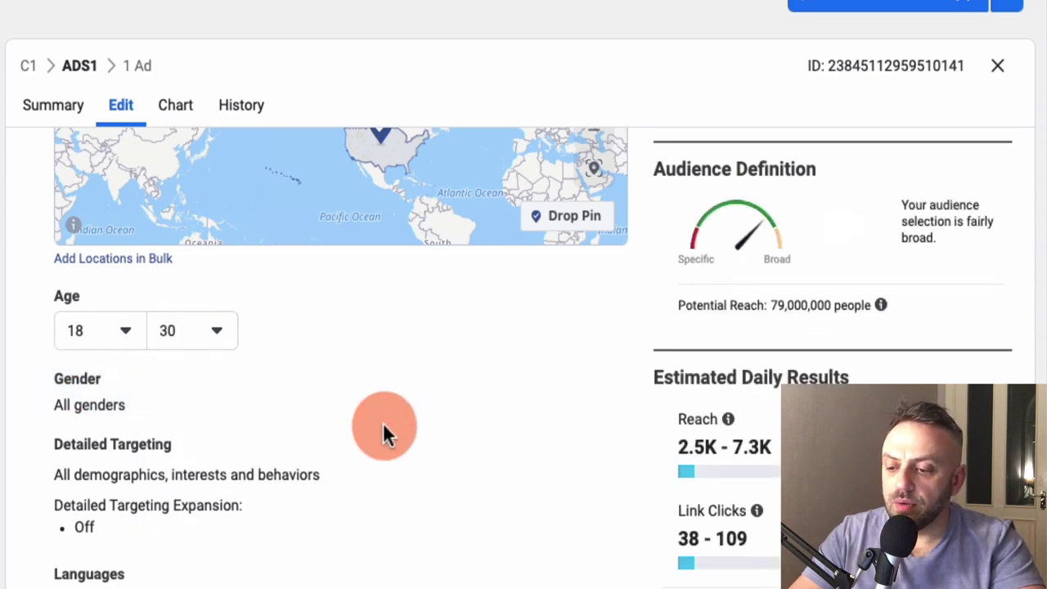
{"action": "left_click", "coordinate": [605, 382]}
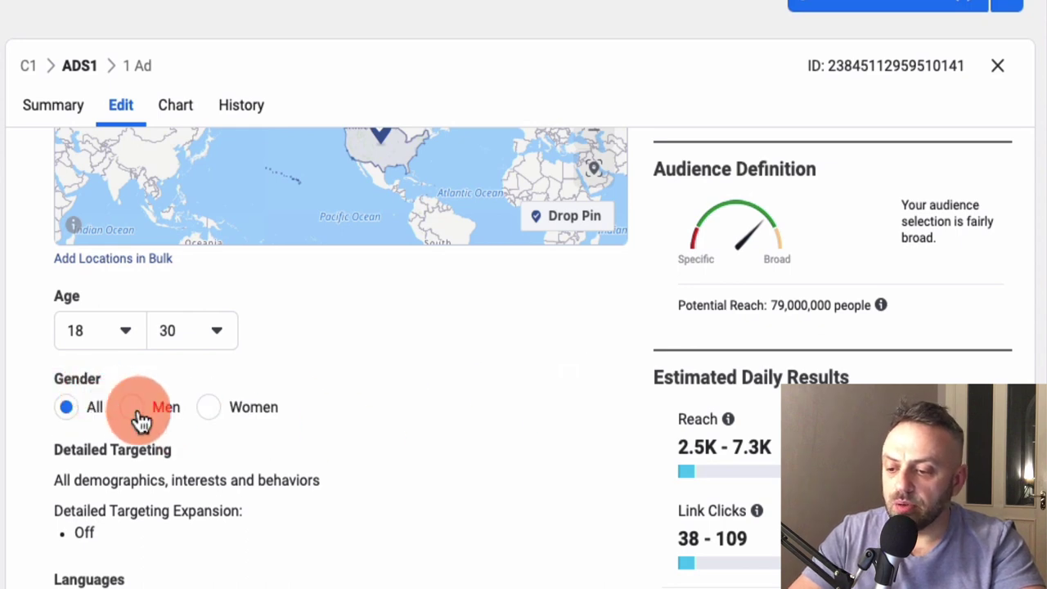
{"action": "left_click", "coordinate": [131, 409]}
- Edit the detailed targeting and include people with the Basketball interest
{"action": "scroll", "coordinate": [28, 451], "scroll_direction": "down", "scroll_amount": 2}
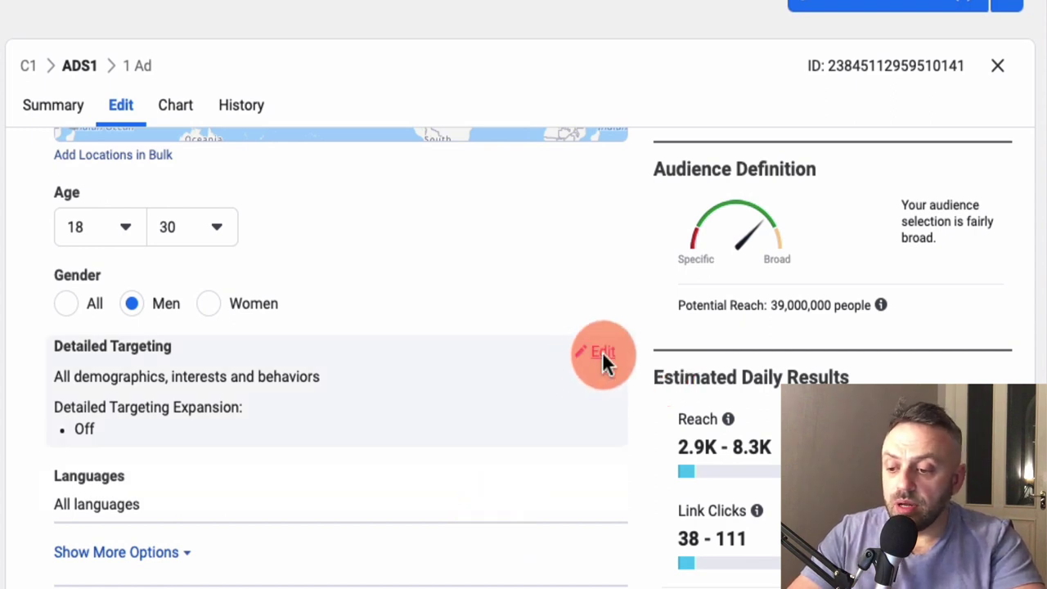
{"action": "left_click", "coordinate": [602, 351]}
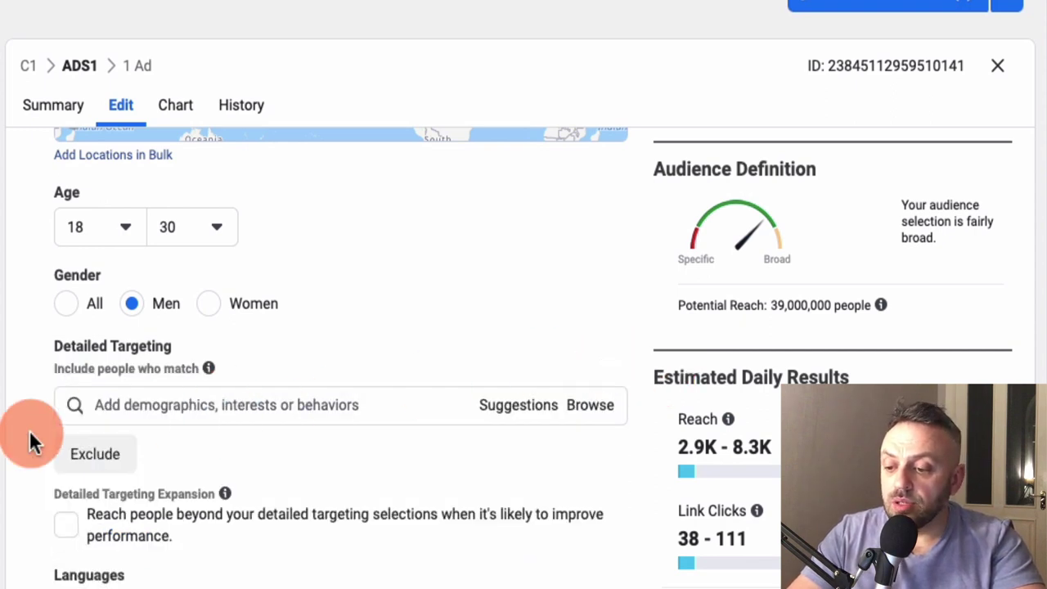
{"action": "scroll", "coordinate": [33, 425], "scroll_direction": "down", "scroll_amount": 1}
{"action": "left_click", "coordinate": [168, 314]}
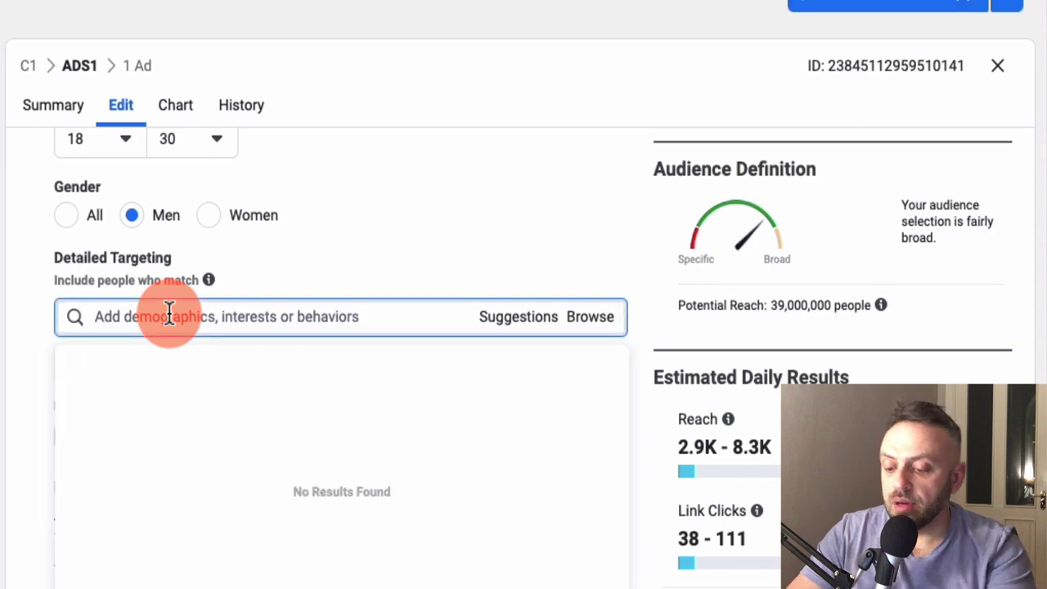
{"action": "type", "text": "BASKETBALL"}
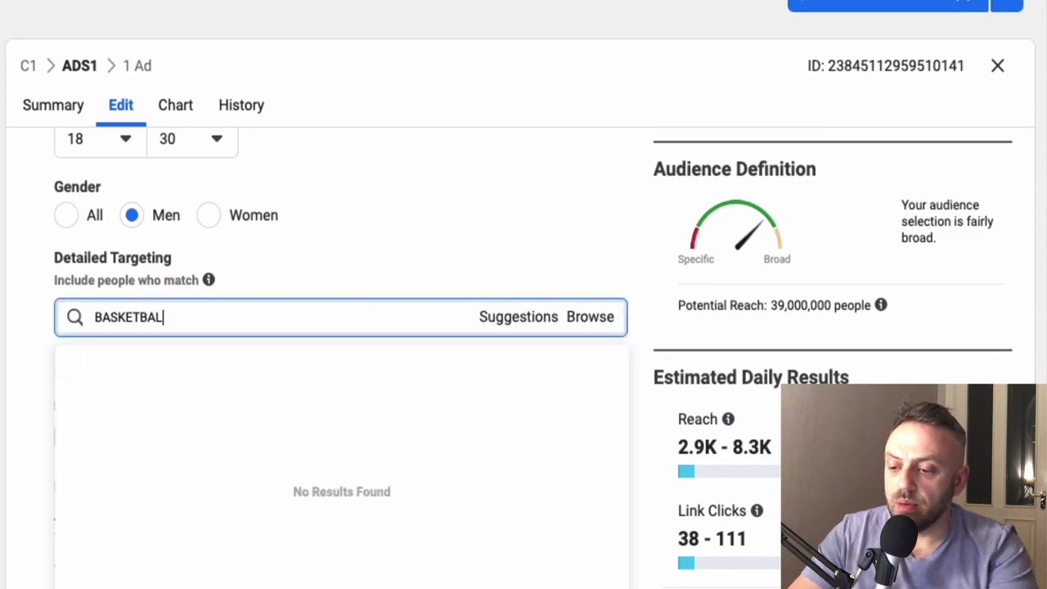
{"action": "left_click", "coordinate": [134, 368]}
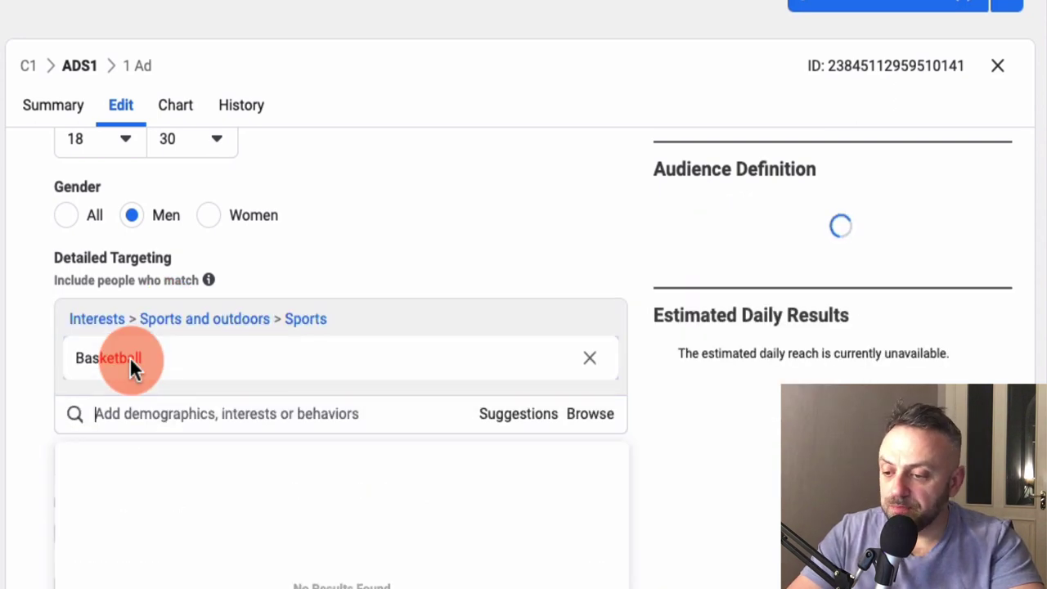
{"action": "mouse_move", "coordinate": [114, 357]}
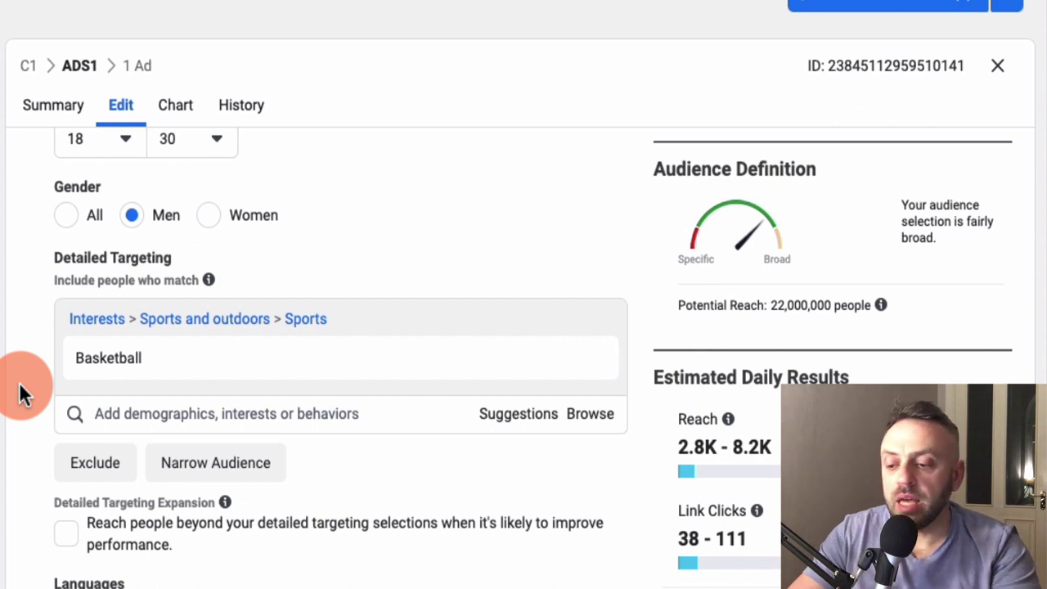
- Narrow the detailed targeting with an additional must-also-match condition alongside the Basketball interest
{"action": "left_click", "coordinate": [214, 463]}
{"action": "scroll", "coordinate": [46, 516], "scroll_direction": "down", "scroll_amount": 1}
{"action": "left_click", "coordinate": [211, 388]}
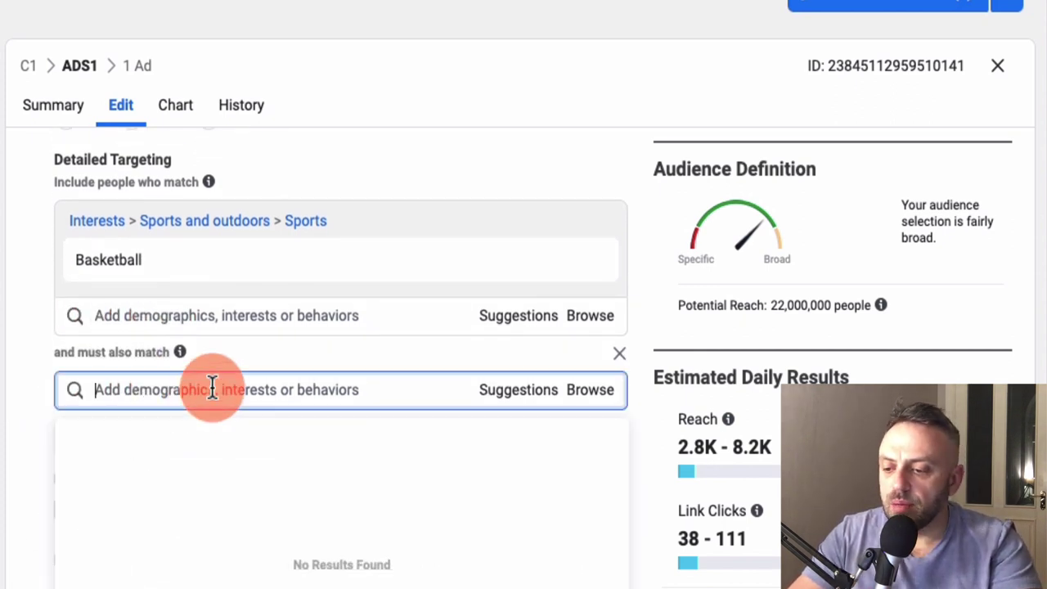
- Try Athletic training as the must-also-match interest, check the potential reach, and remove the interest again
{"action": "type", "text": "SPORTS"}
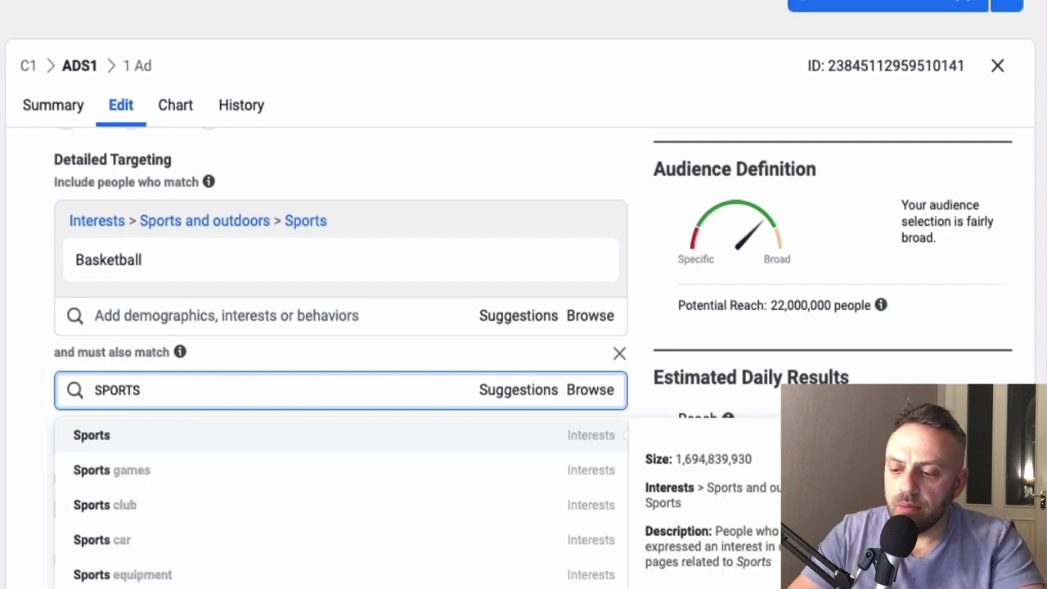
{"action": "left_click", "coordinate": [125, 390]}
{"action": "type", "text": "A"}
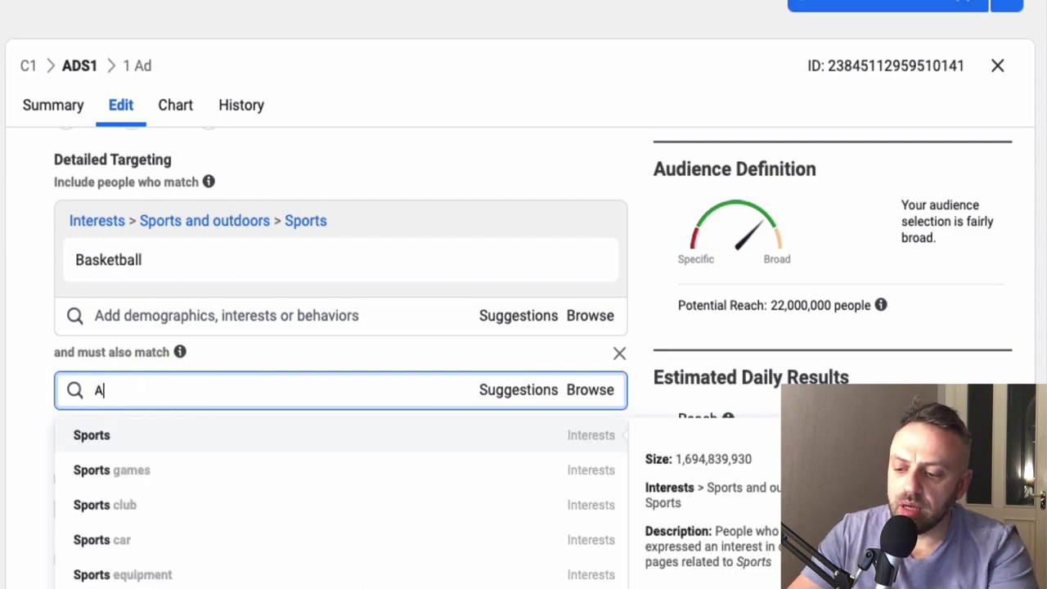
{"action": "type", "text": "THLETIC"}
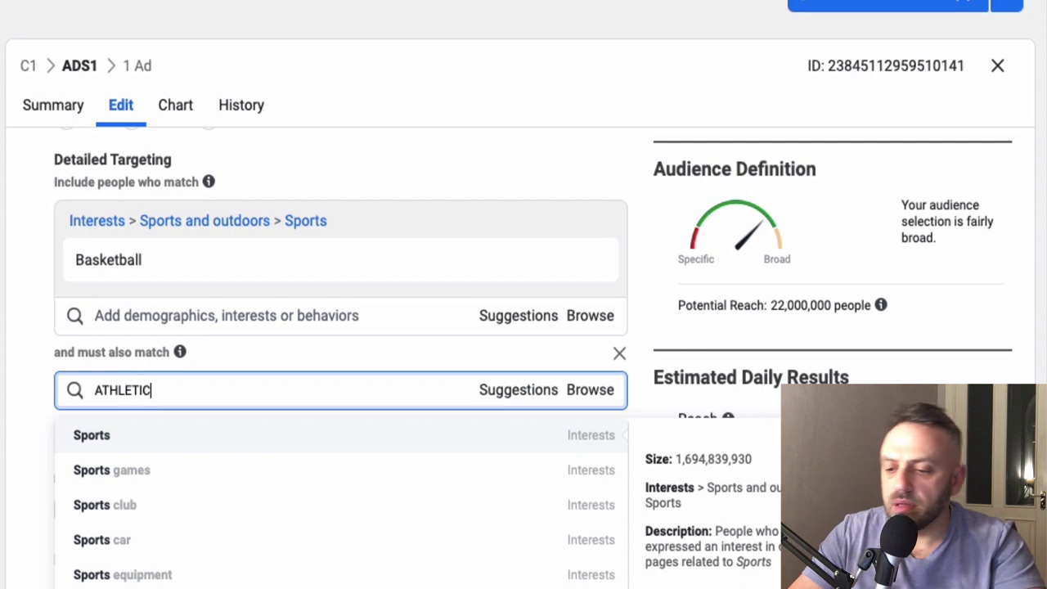
{"action": "left_click", "coordinate": [184, 440]}
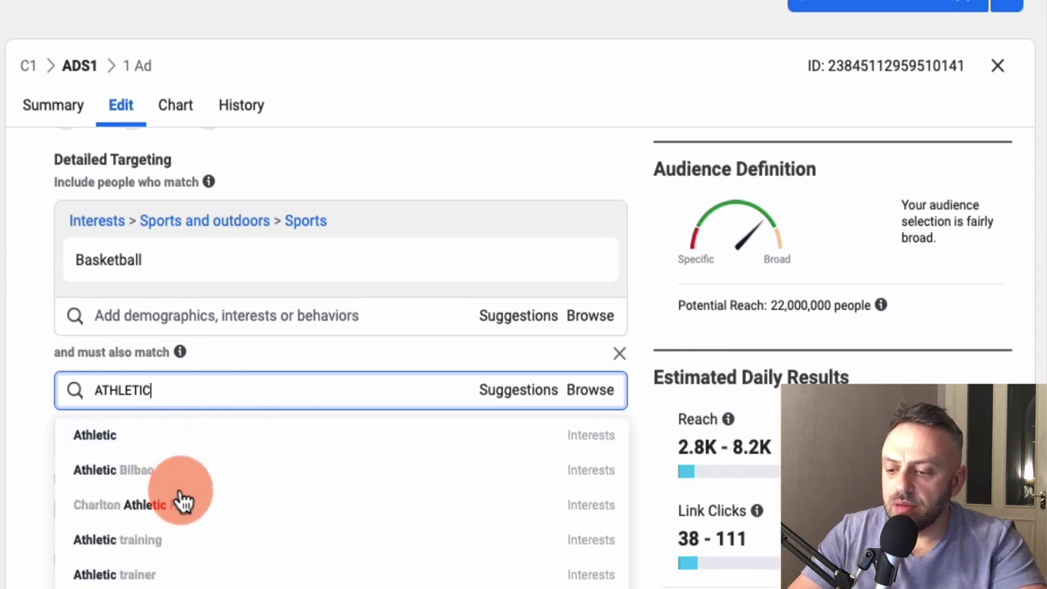
{"action": "left_click", "coordinate": [161, 548]}
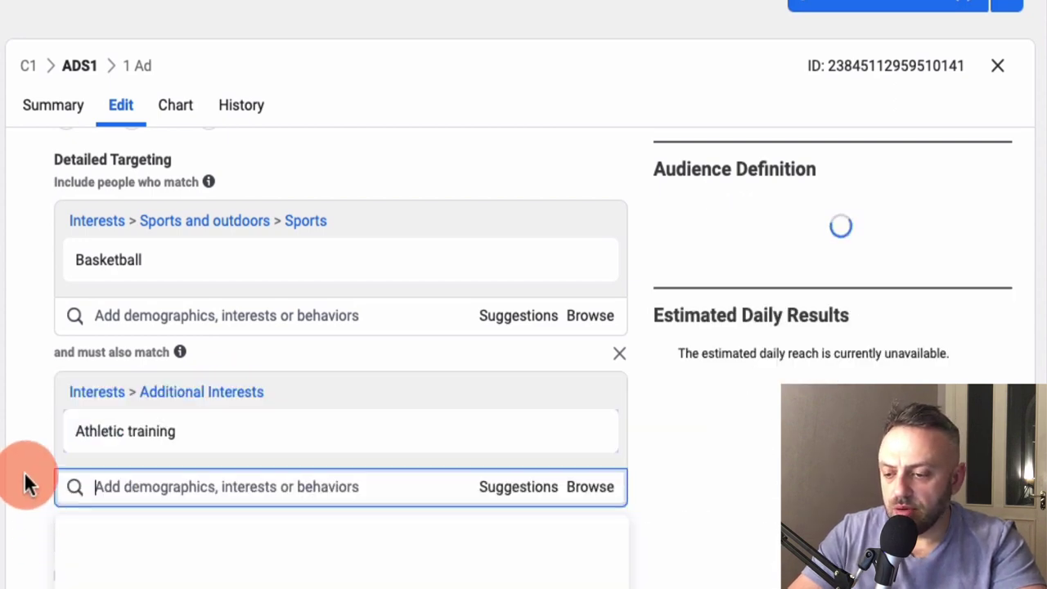
{"action": "left_click", "coordinate": [24, 483]}
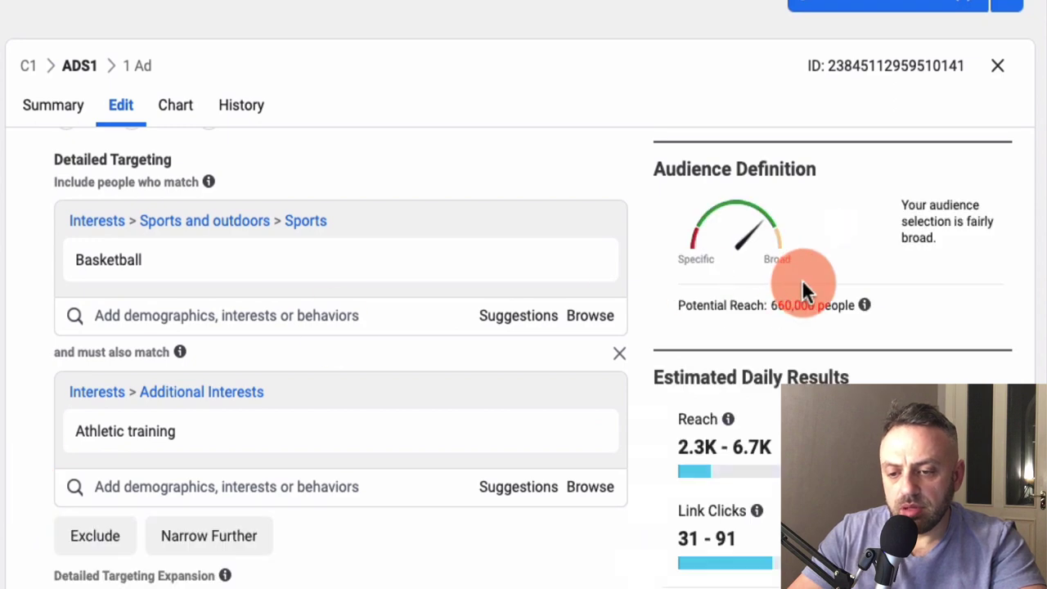
{"action": "mouse_move", "coordinate": [402, 431]}
{"action": "left_click", "coordinate": [591, 433]}
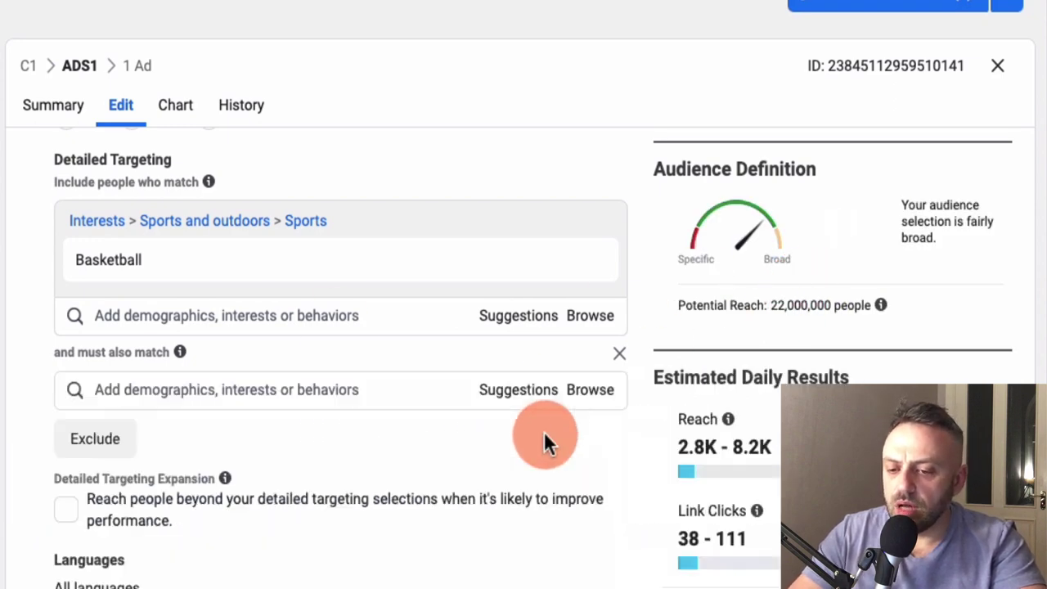
- Search the must-also-match targeting options for "PLAYING SPORTS" and clear the search
{"action": "left_click", "coordinate": [227, 394]}
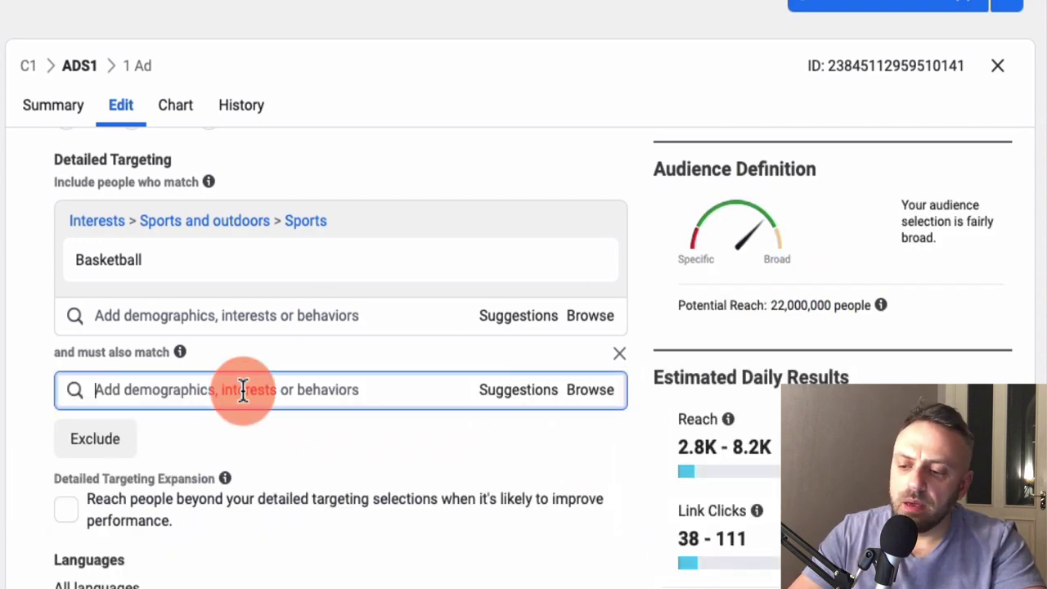
{"action": "type", "text": "PLAY"}
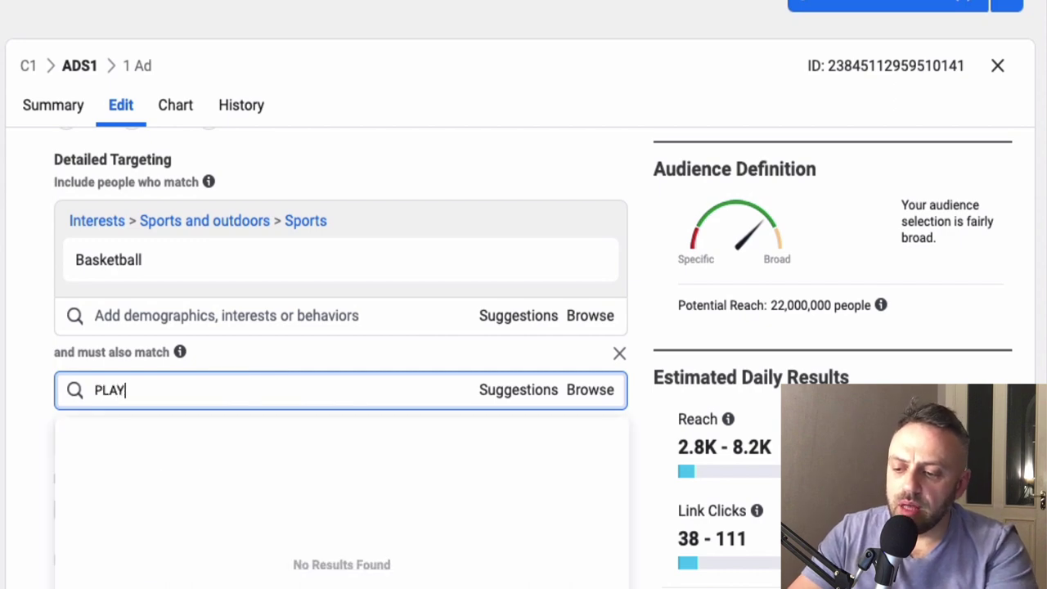
{"action": "type", "text": "ING SPORTS"}
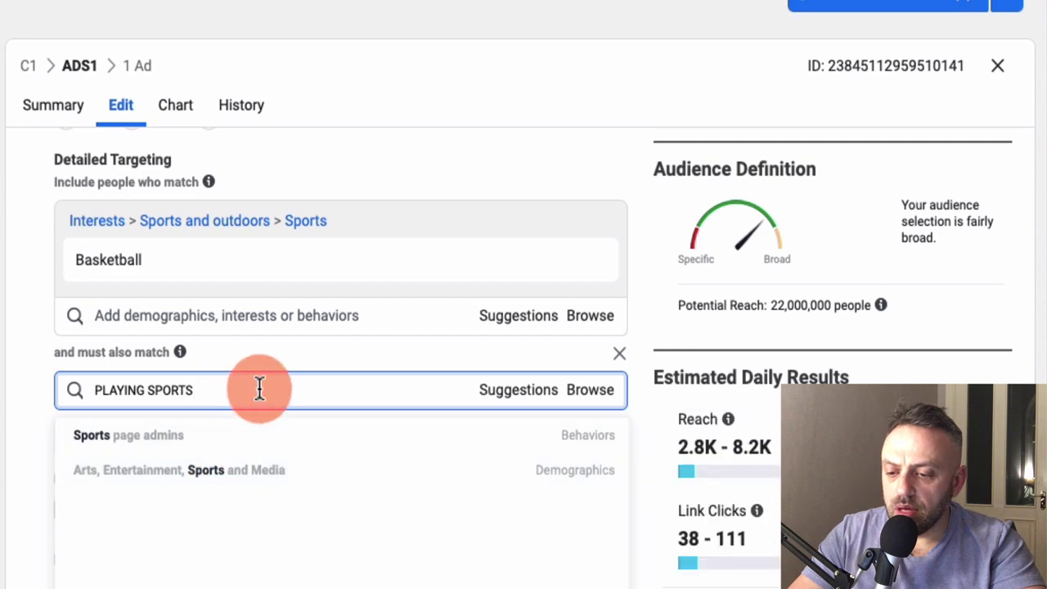
{"action": "key", "text": "ctrl+a"}
{"action": "key", "text": "BackSpace"}
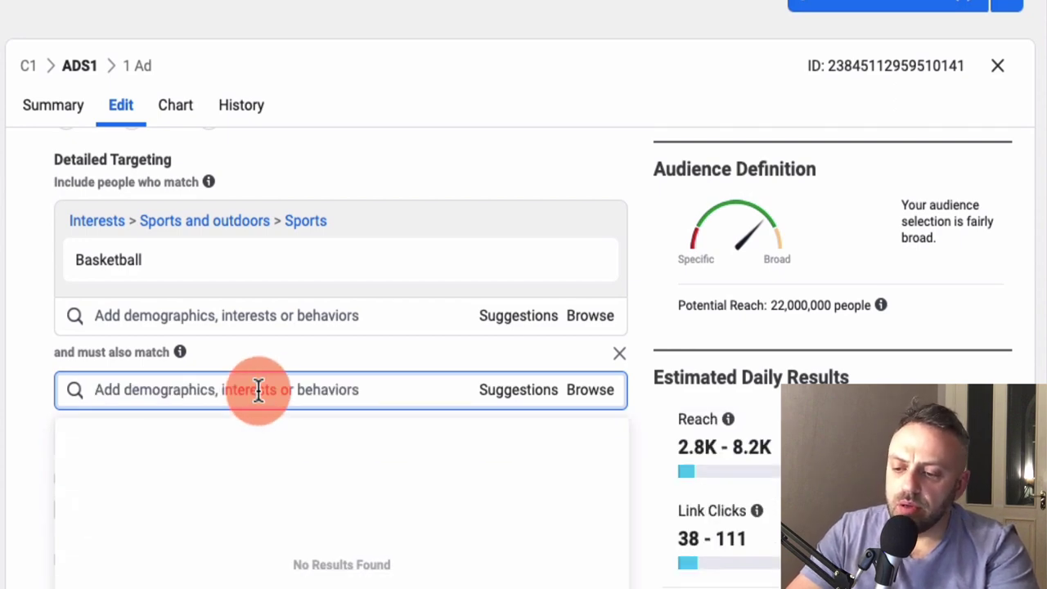
- Search the must-also-match options for "dunking" and require the Slam dunk interest
{"action": "type", "text": "dunk"}
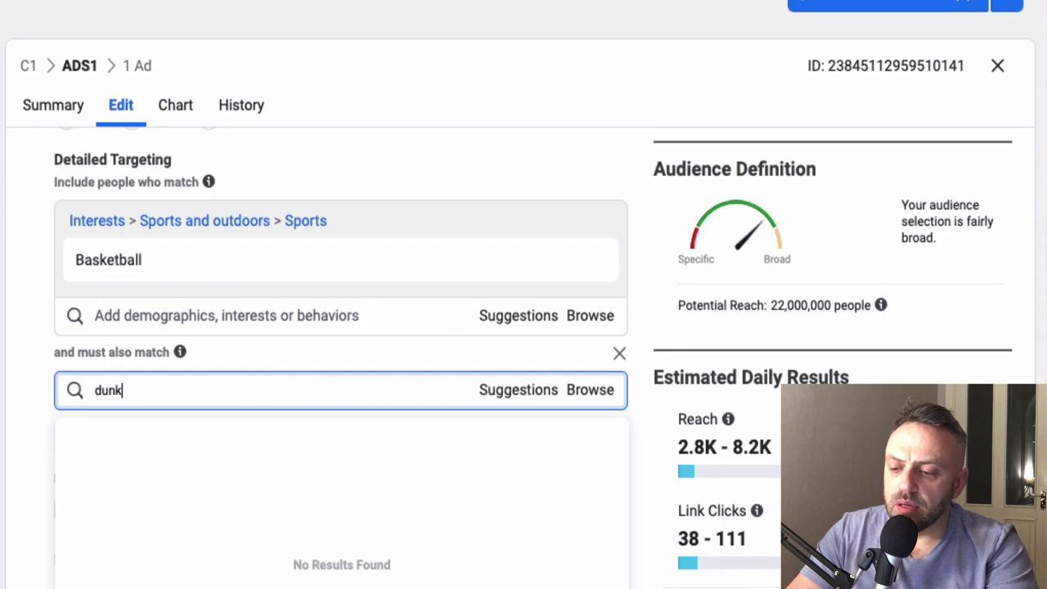
{"action": "type", "text": "ing"}
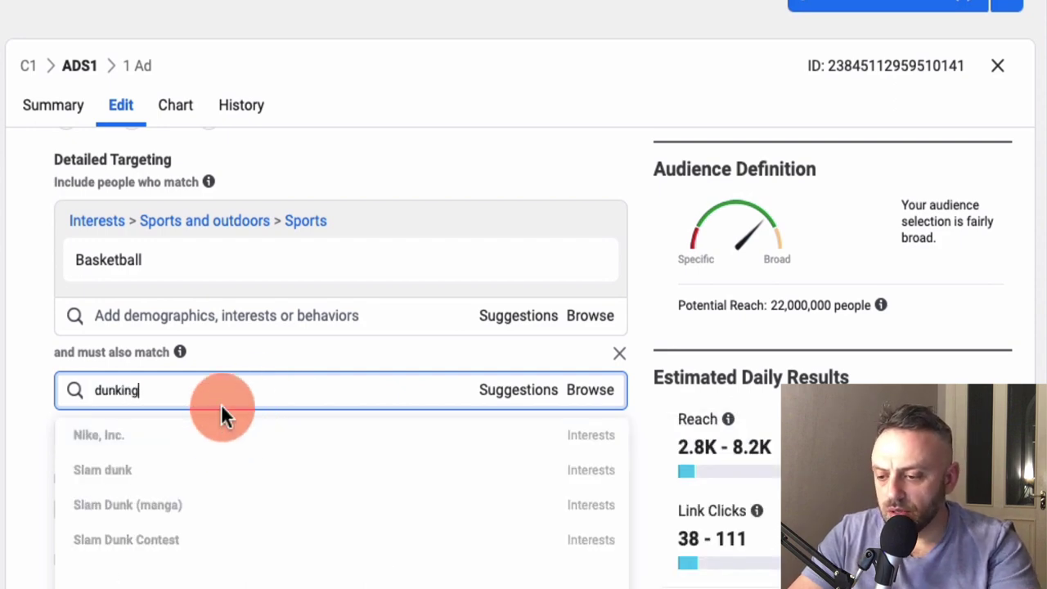
{"action": "left_click", "coordinate": [189, 483]}
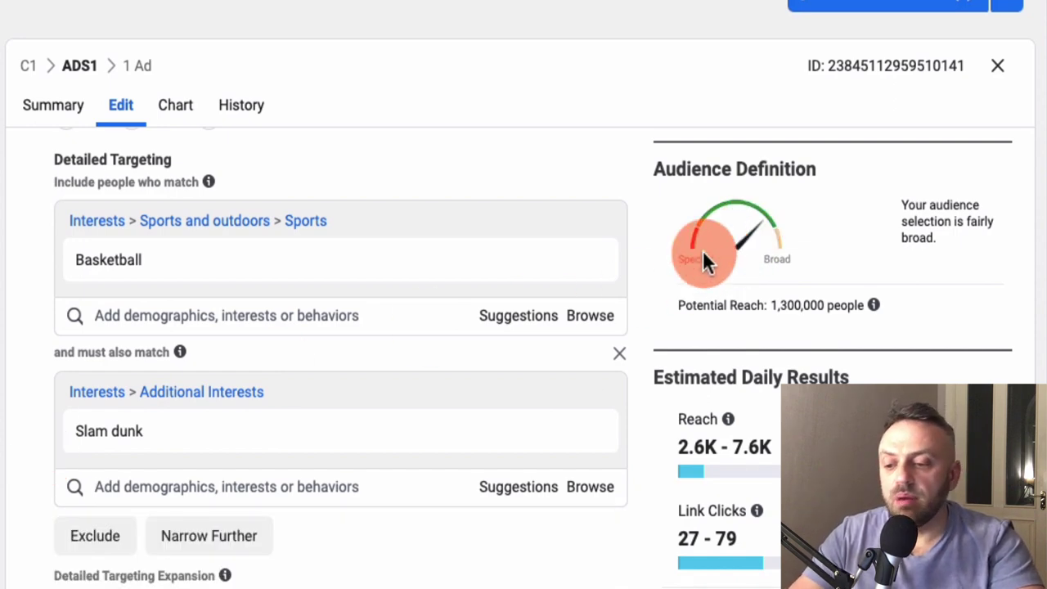
{"action": "mouse_move", "coordinate": [127, 267]}
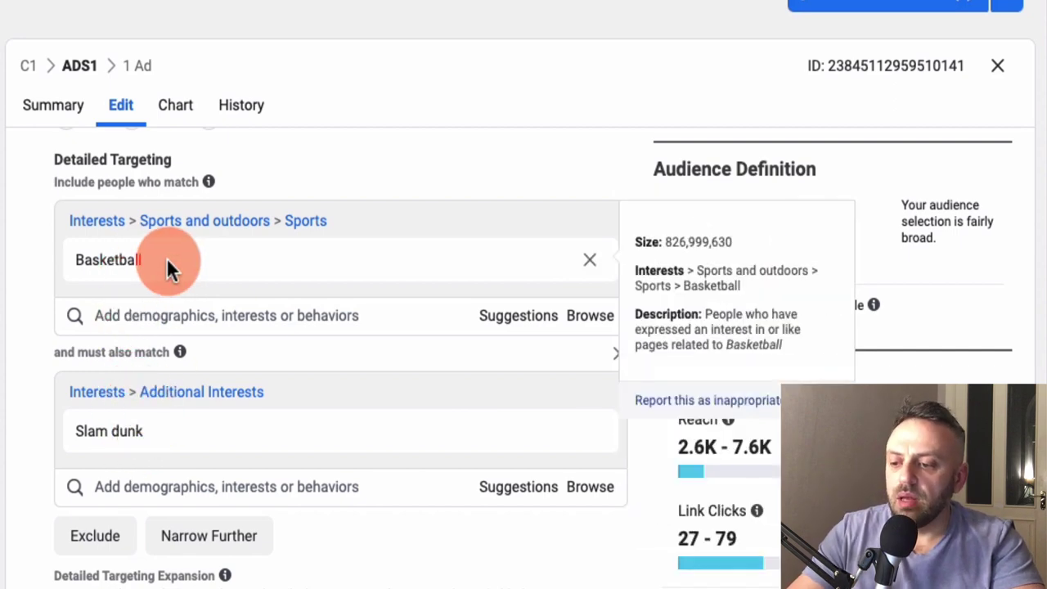
{"action": "mouse_move", "coordinate": [121, 450]}
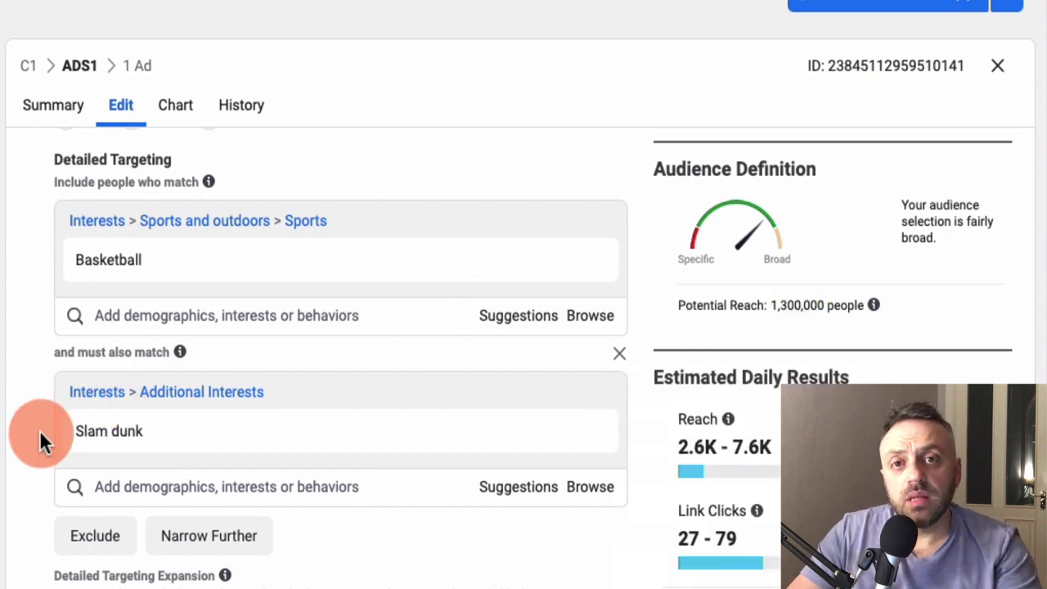
{"action": "scroll", "coordinate": [39, 429], "scroll_direction": "down", "scroll_amount": 10}
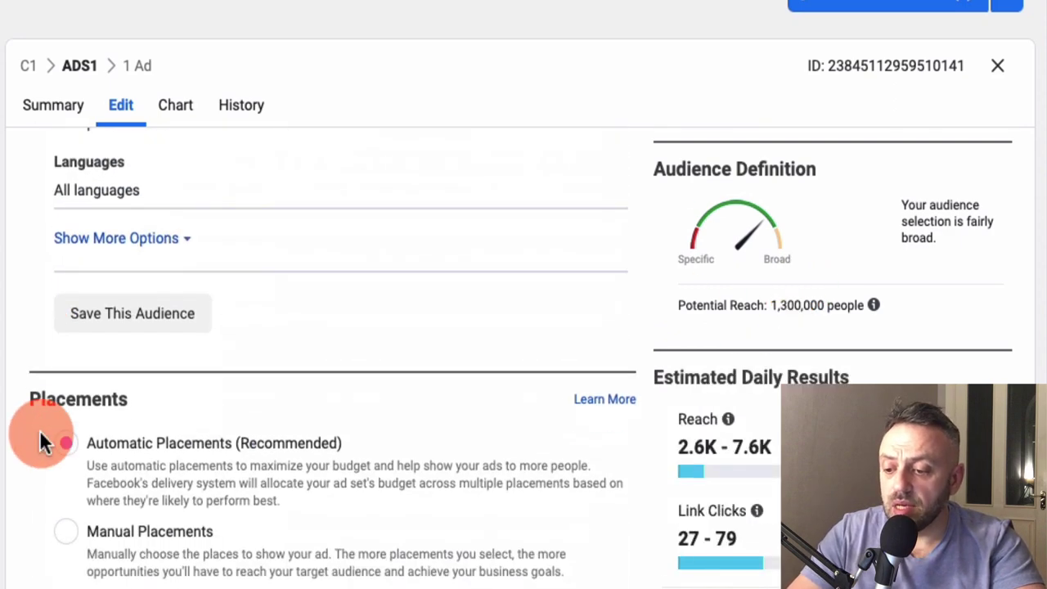
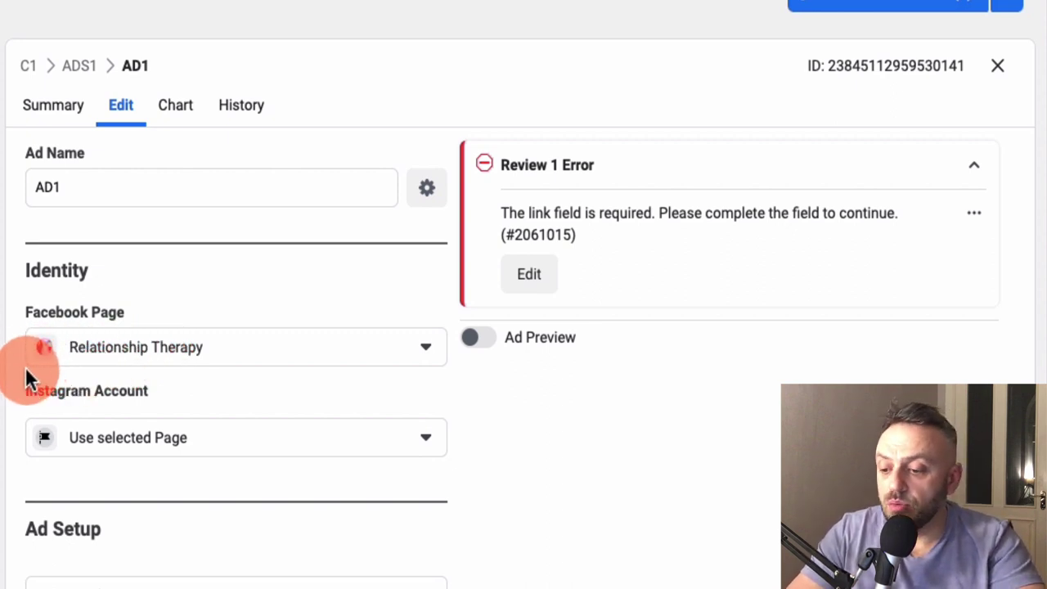
- Start adding an image to AD1's creative from the free stock photos and search them for "basketball"
{"action": "scroll", "coordinate": [25, 376], "scroll_direction": "down", "scroll_amount": 12}
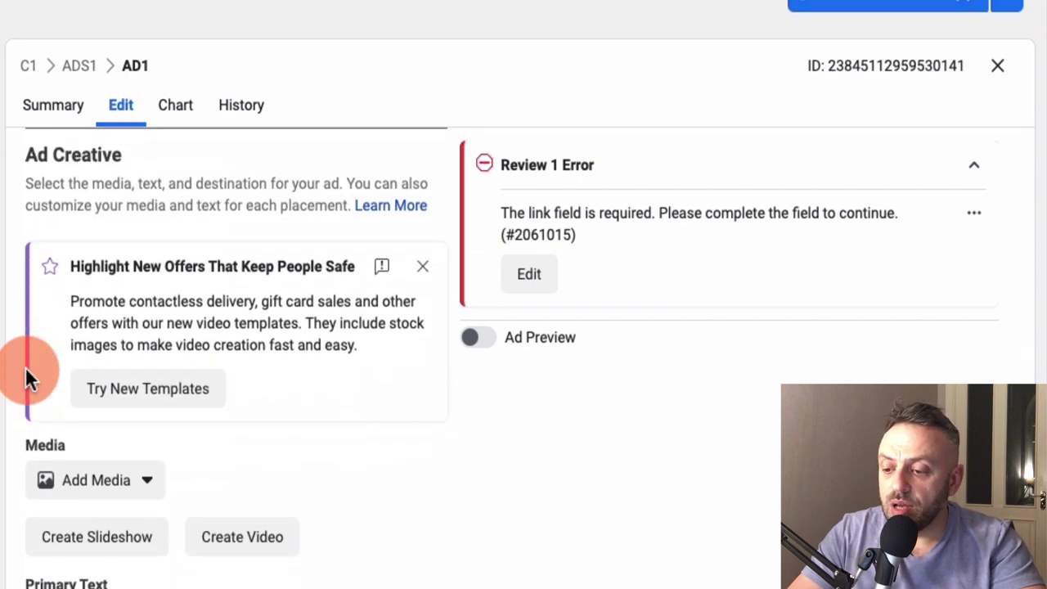
{"action": "scroll", "coordinate": [25, 376], "scroll_direction": "down", "scroll_amount": 4}
{"action": "left_click", "coordinate": [136, 211]}
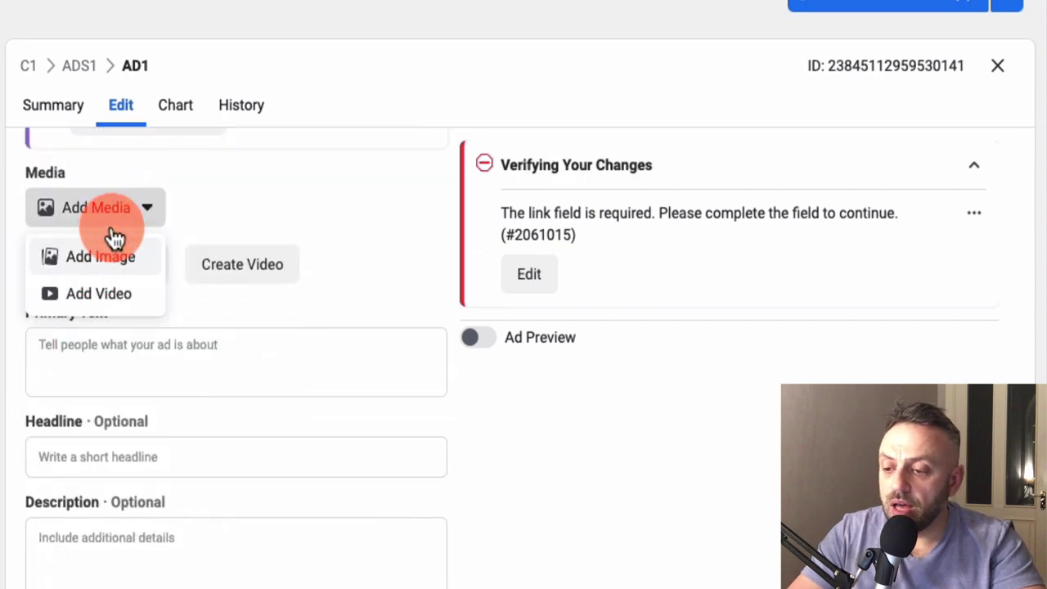
{"action": "left_click", "coordinate": [98, 263]}
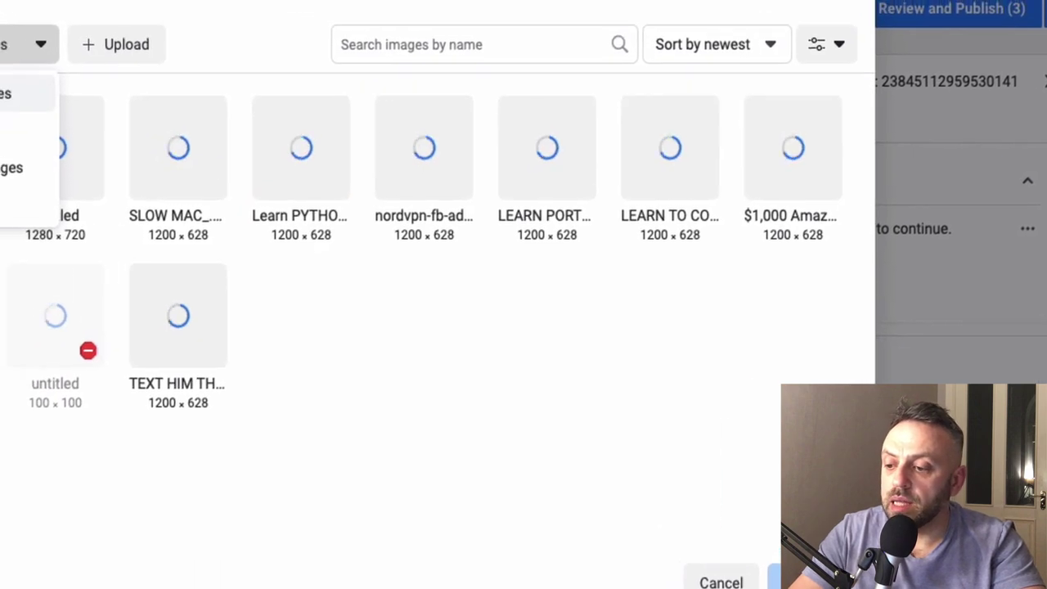
{"action": "left_click", "coordinate": [3, 205]}
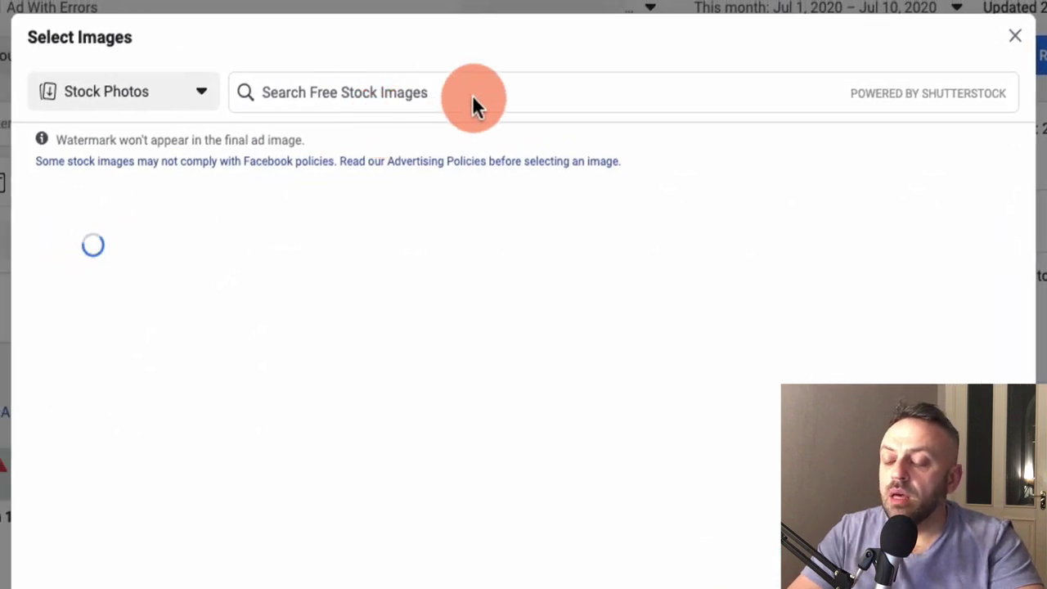
{"action": "left_click", "coordinate": [473, 97]}
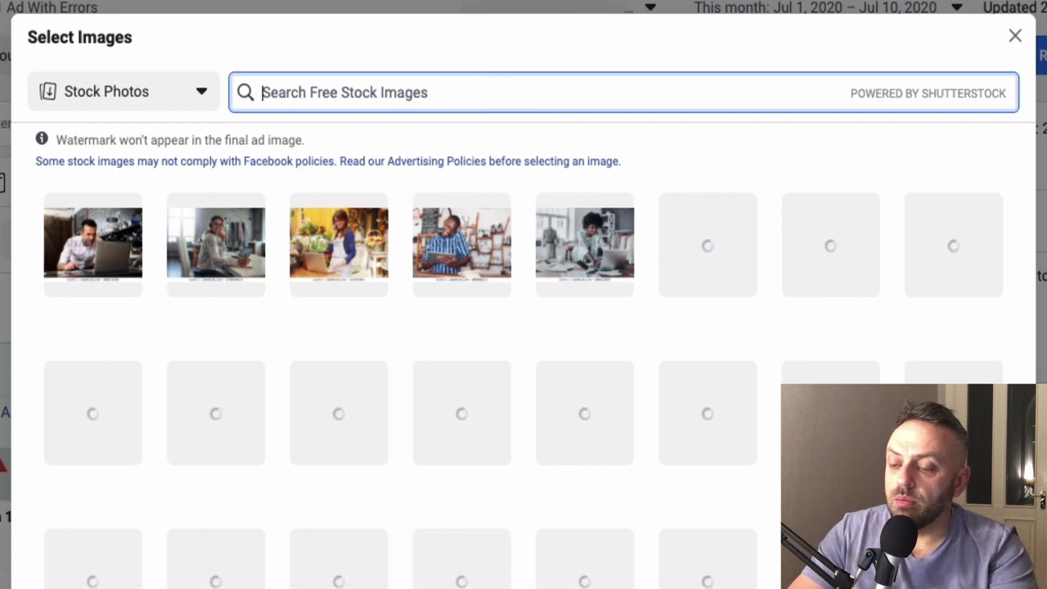
{"action": "type", "text": "basketball"}
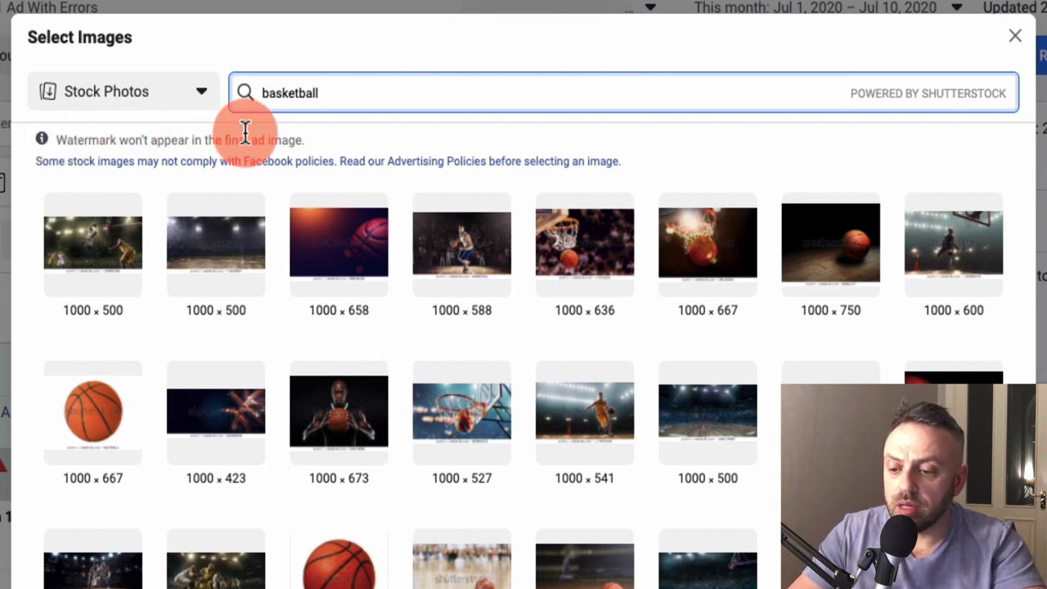
- Compare the basketball stock photos and use the 1000 × 673 picture of a player holding a ball as the ad image
{"action": "left_click", "coordinate": [350, 413]}
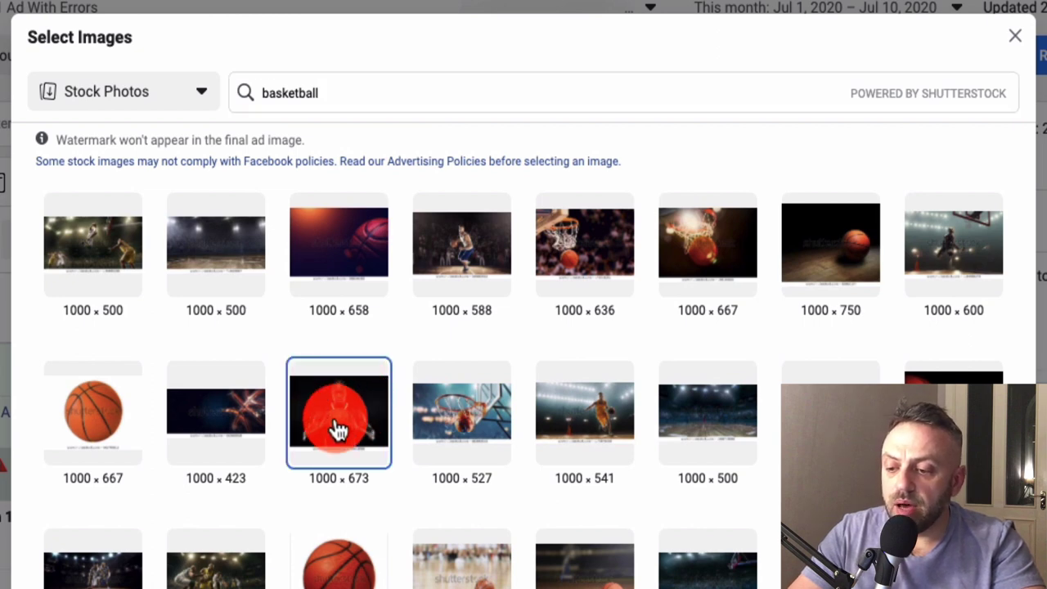
{"action": "left_click", "coordinate": [588, 249]}
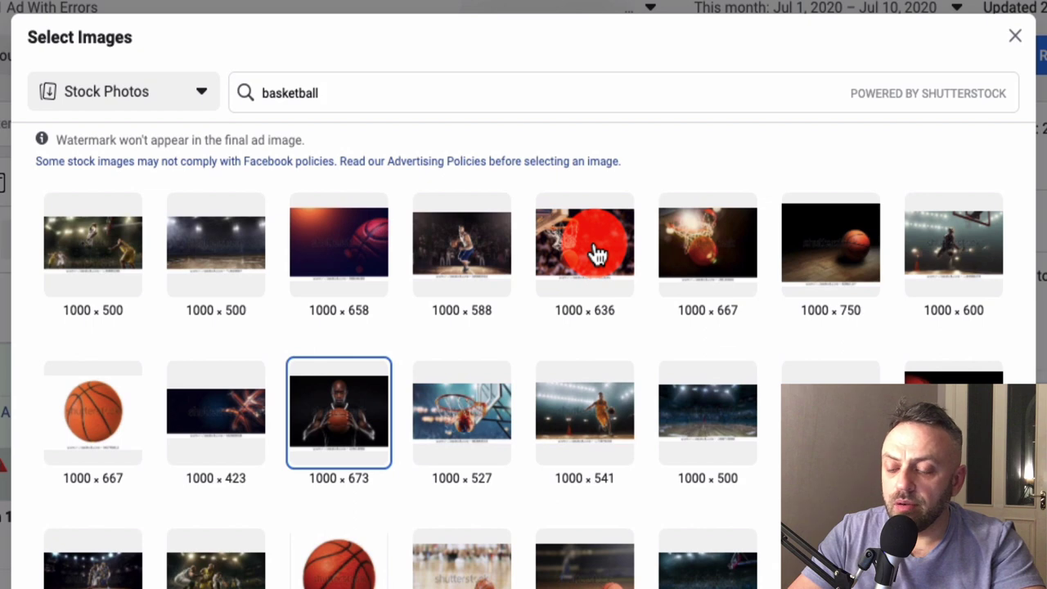
{"action": "left_click", "coordinate": [710, 263]}
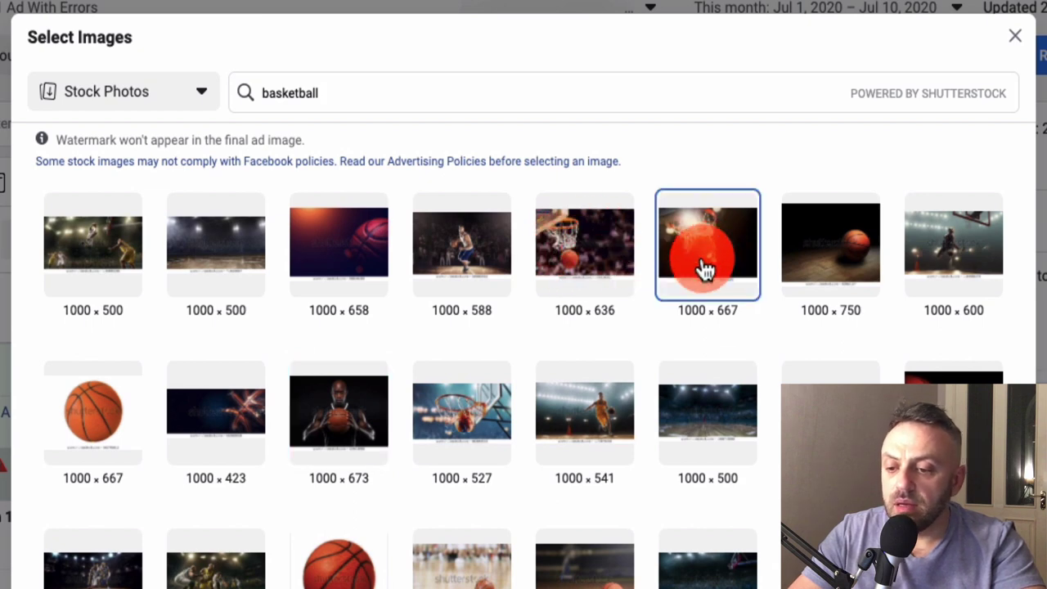
{"action": "scroll", "coordinate": [374, 458], "scroll_direction": "down", "scroll_amount": 3}
{"action": "scroll", "coordinate": [375, 454], "scroll_direction": "up", "scroll_amount": 3}
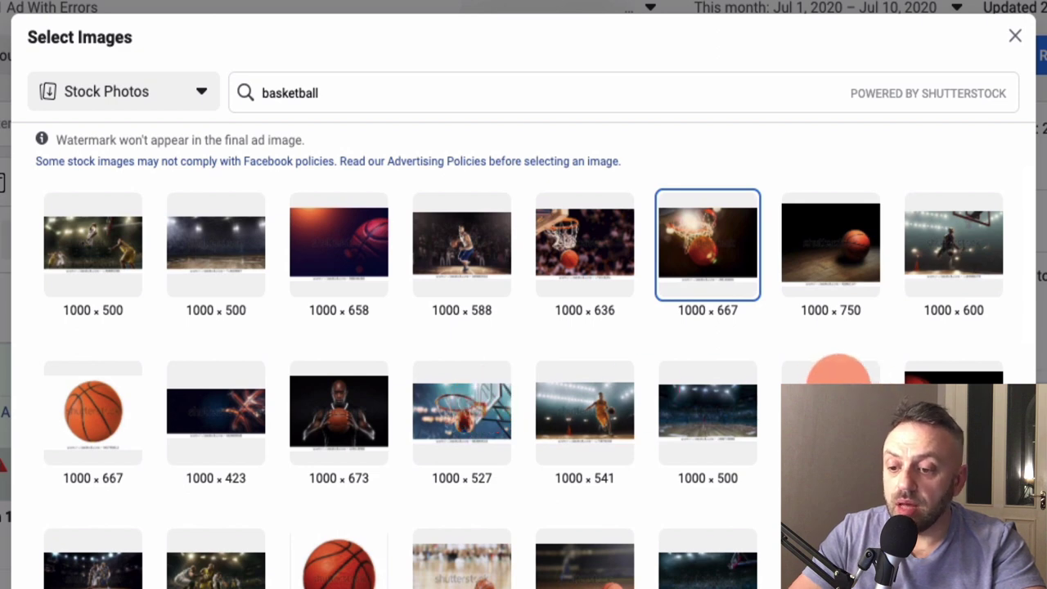
{"action": "left_click", "coordinate": [352, 431]}
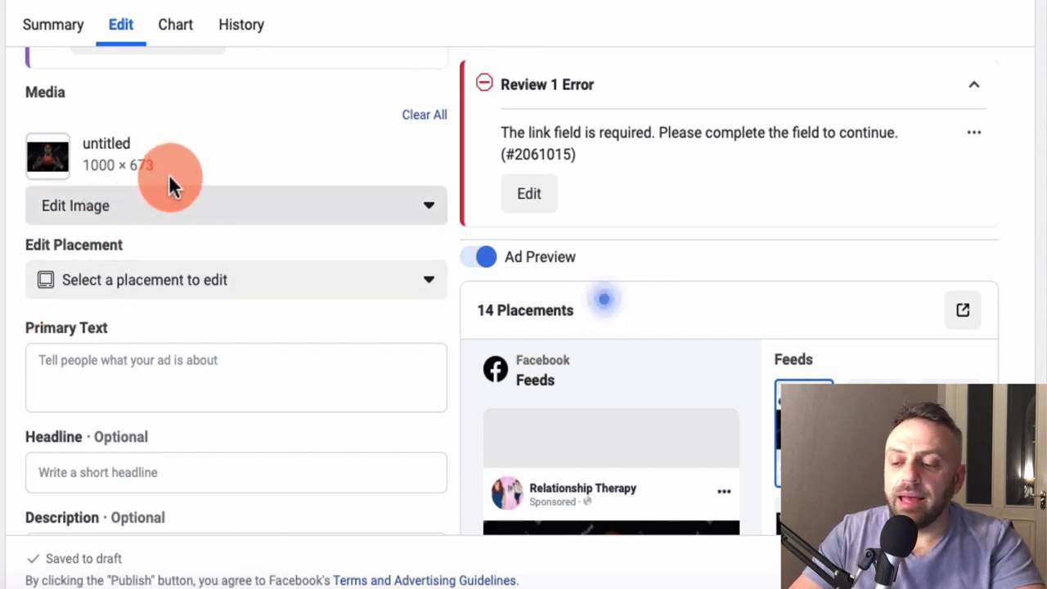
- Enter "Thinking dunking is only for NBA players? Think again!" as the ad's primary text
{"action": "scroll", "coordinate": [11, 327], "scroll_direction": "down", "scroll_amount": 2}
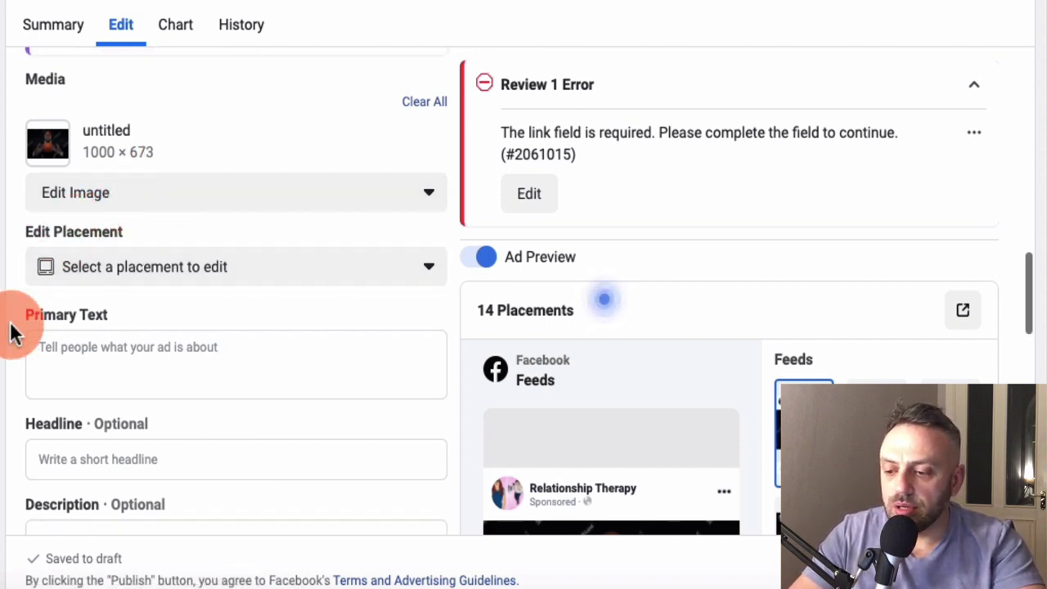
{"action": "left_click", "coordinate": [163, 270]}
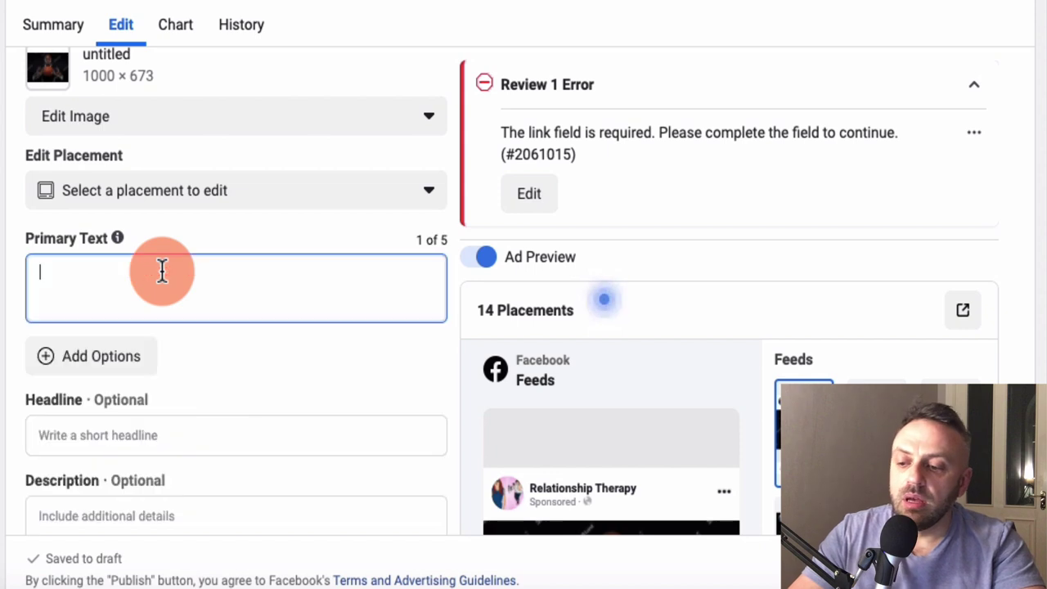
{"action": "scroll", "coordinate": [608, 382], "scroll_direction": "down", "scroll_amount": 5}
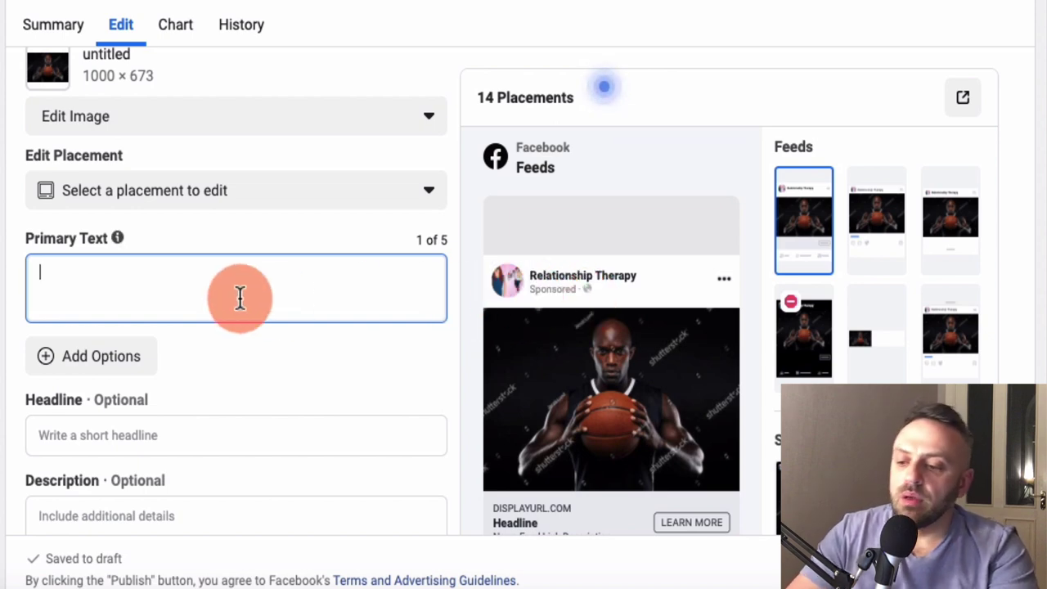
{"action": "type", "text": "Thinking dunking is onl"}
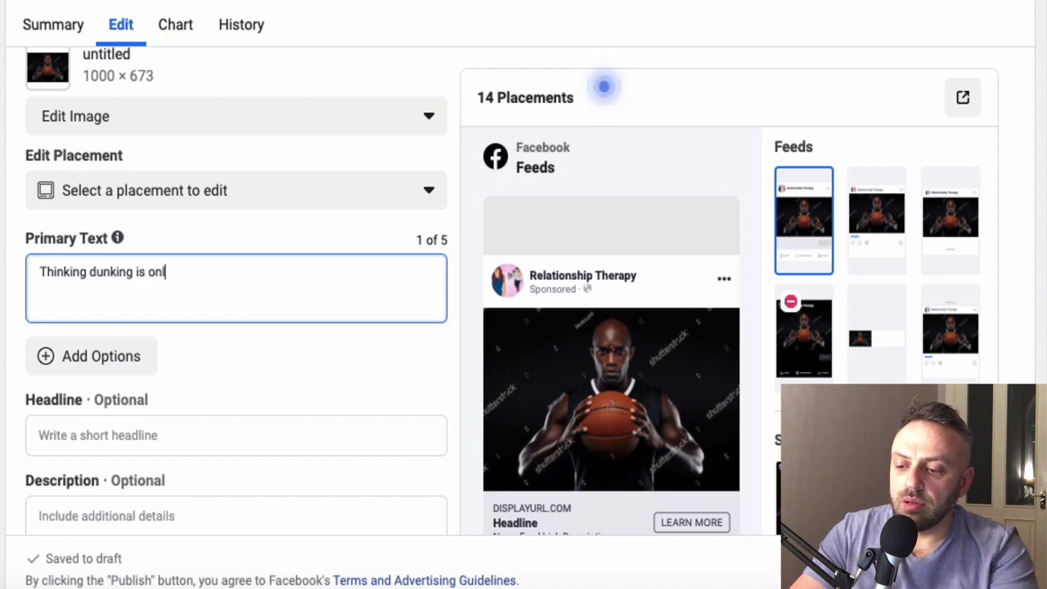
{"action": "type", "text": "y for NBA players? Think again!"}
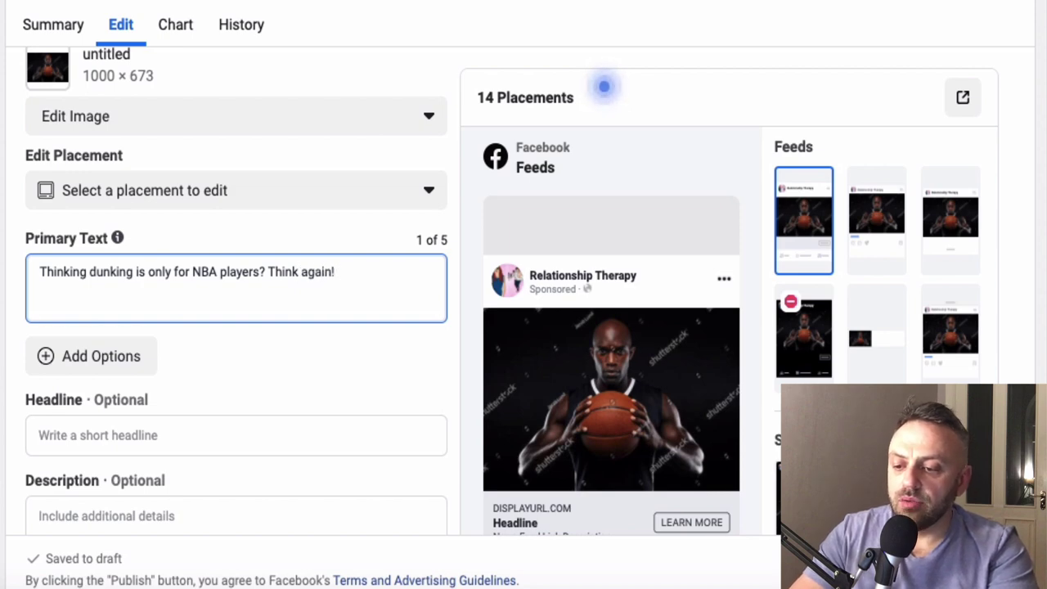
- Extend the ad's primary text with the sentence "Learning how to dunk has never been easier..." following "Think again!"
{"action": "type", "text": "Learn"}
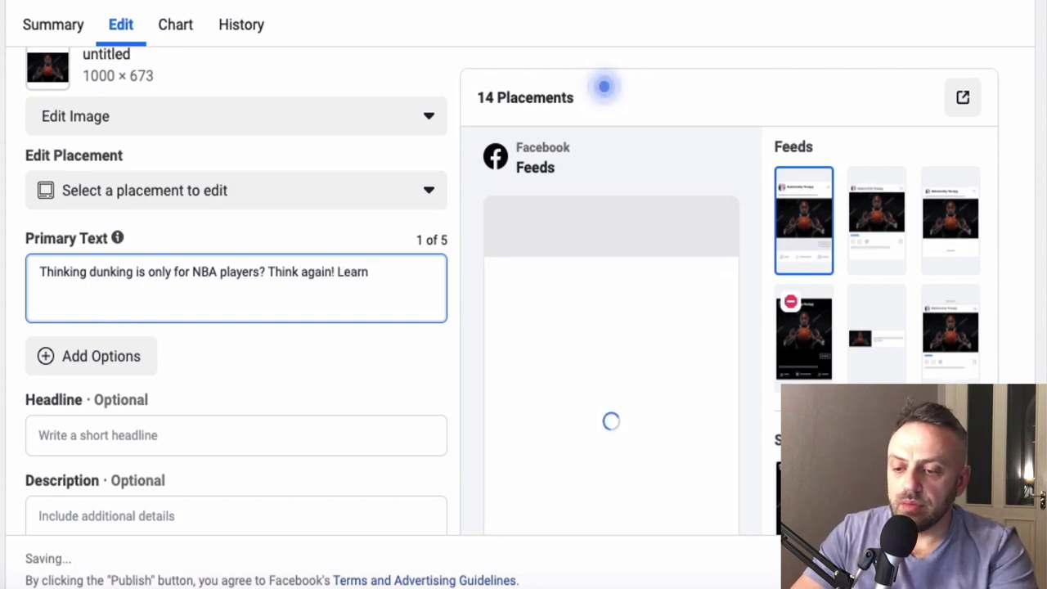
{"action": "key", "text": "BackSpace"}
{"action": "key", "text": "BackSpace"}
{"action": "key", "text": "BackSpace"}
{"action": "key", "text": "BackSpace"}
{"action": "key", "text": "BackSpace"}
{"action": "key", "text": "BackSpace"}
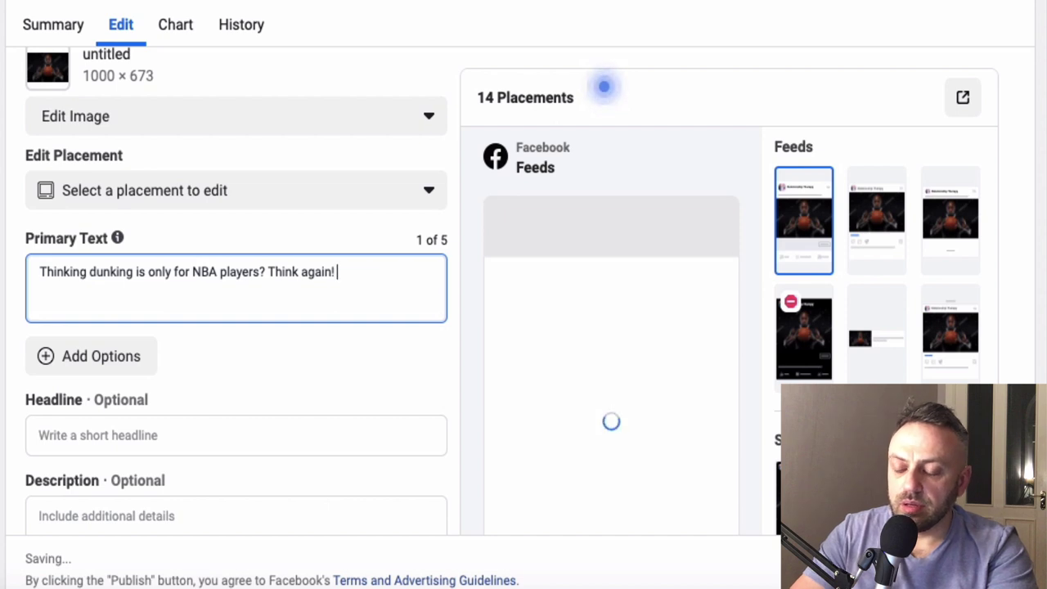
{"action": "type", "text": "Learn how to d"}
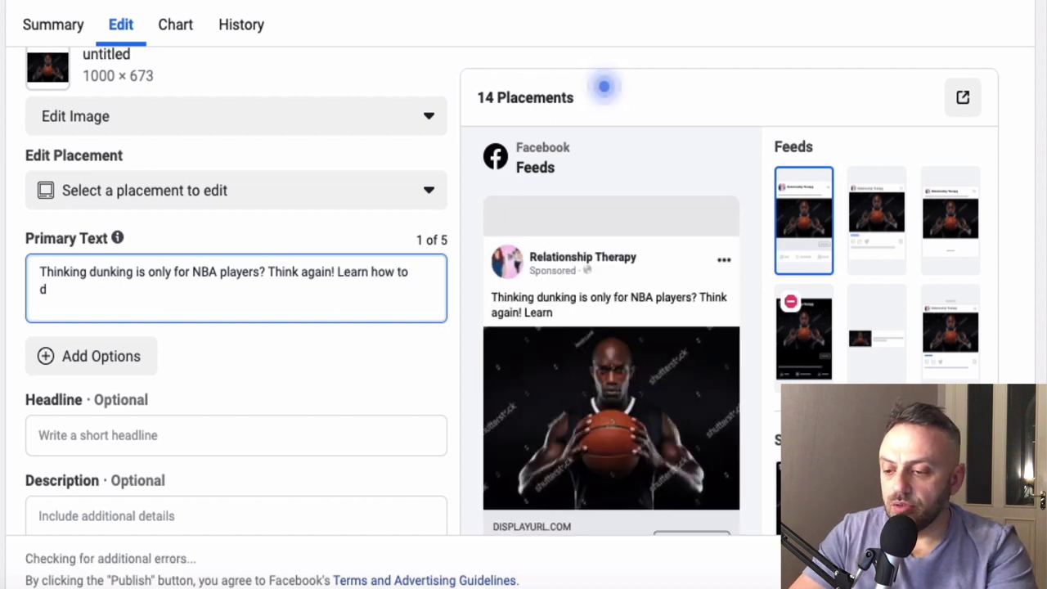
{"action": "type", "text": "unk has never been easier..."}
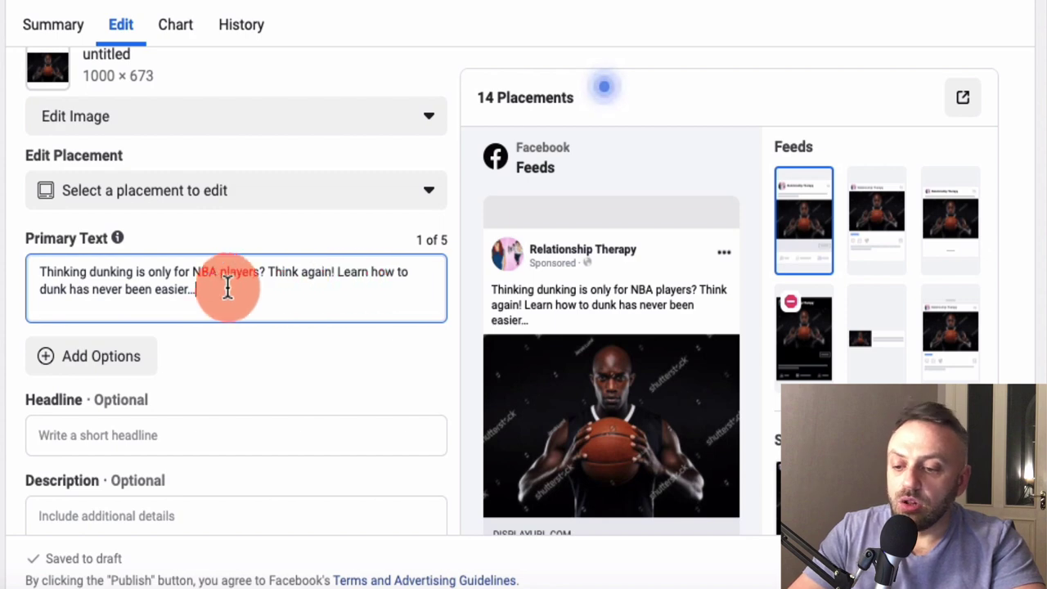
{"action": "left_click", "coordinate": [368, 271]}
{"action": "type", "text": "ing"}
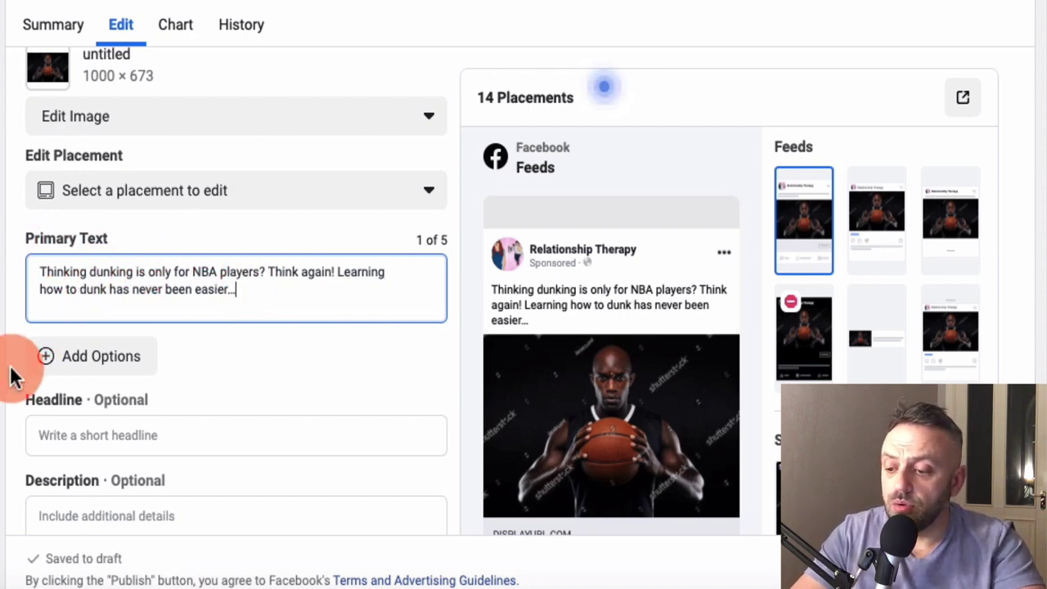
- Enter "Dunking has never been simpler" as the ad's headline
{"action": "scroll", "coordinate": [12, 374], "scroll_direction": "down", "scroll_amount": 2}
{"action": "left_click", "coordinate": [143, 313]}
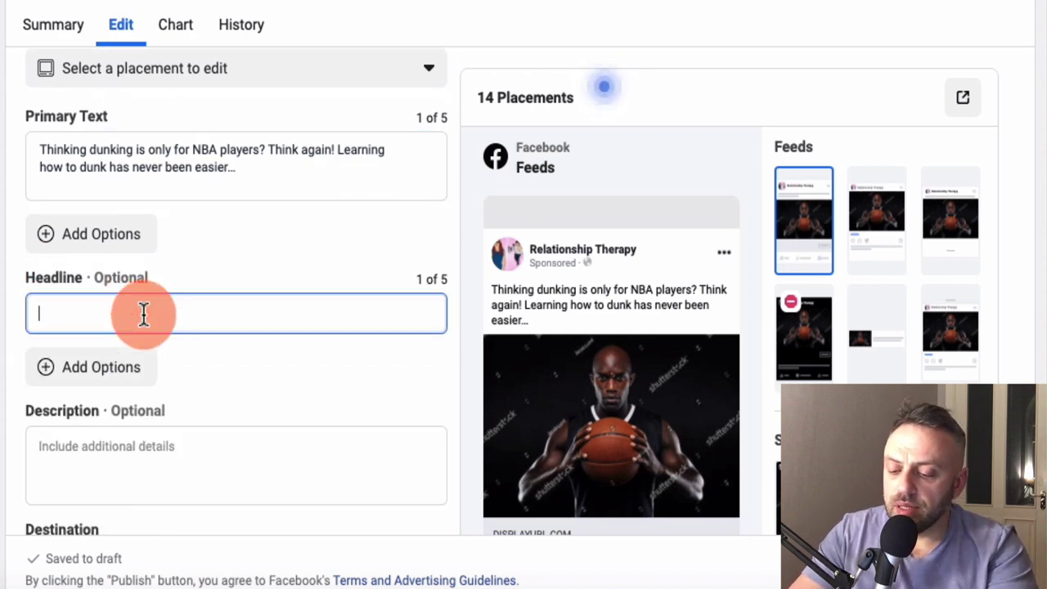
{"action": "type", "text": "Learn How To Dunk"}
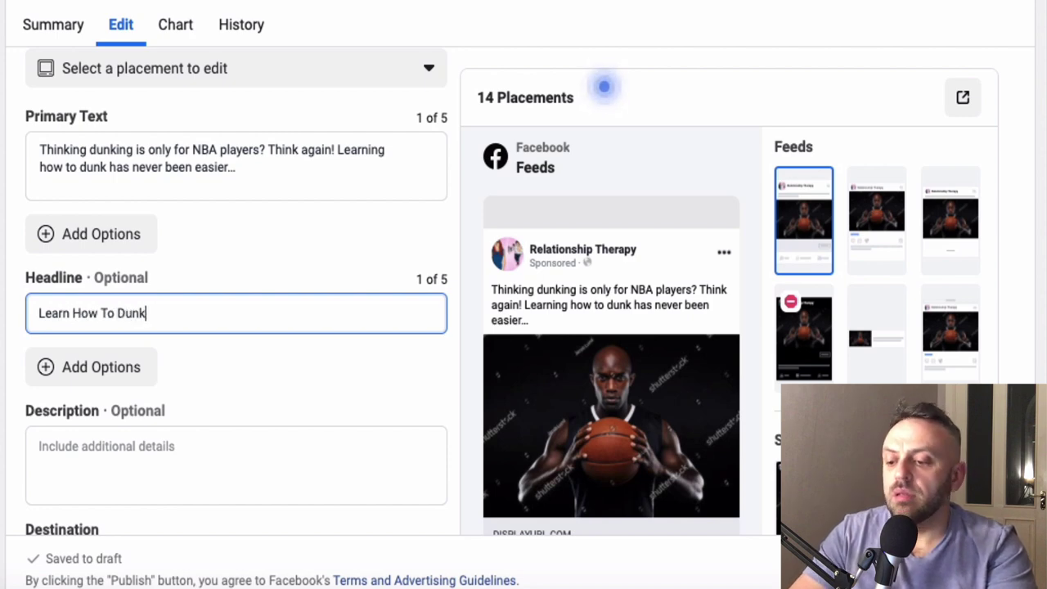
{"action": "key", "text": "ctrl+a"}
{"action": "key", "text": "BackSpace"}
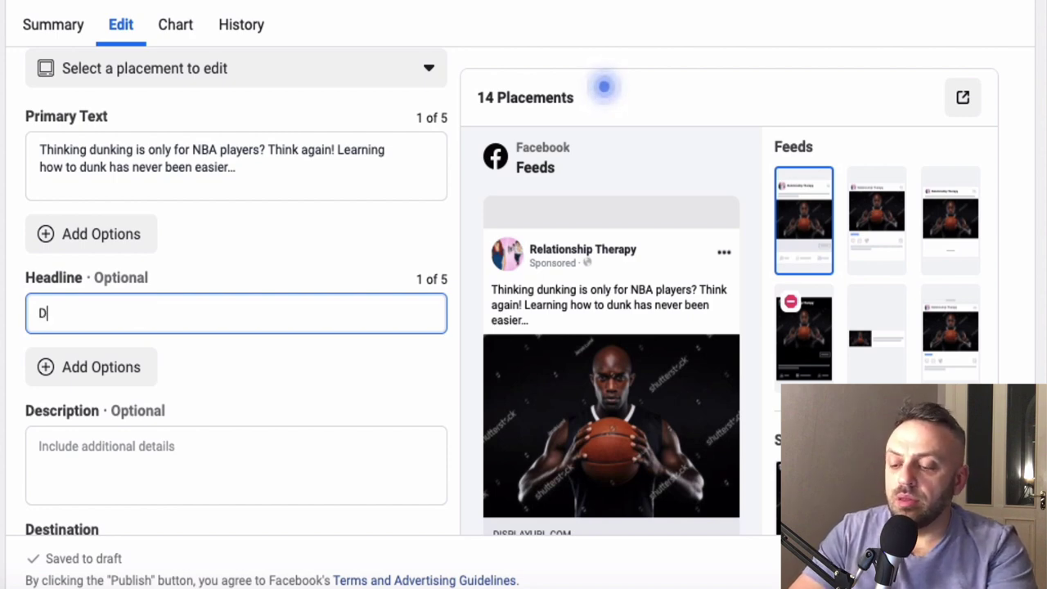
{"action": "type", "text": "Dunking Has Ne"}
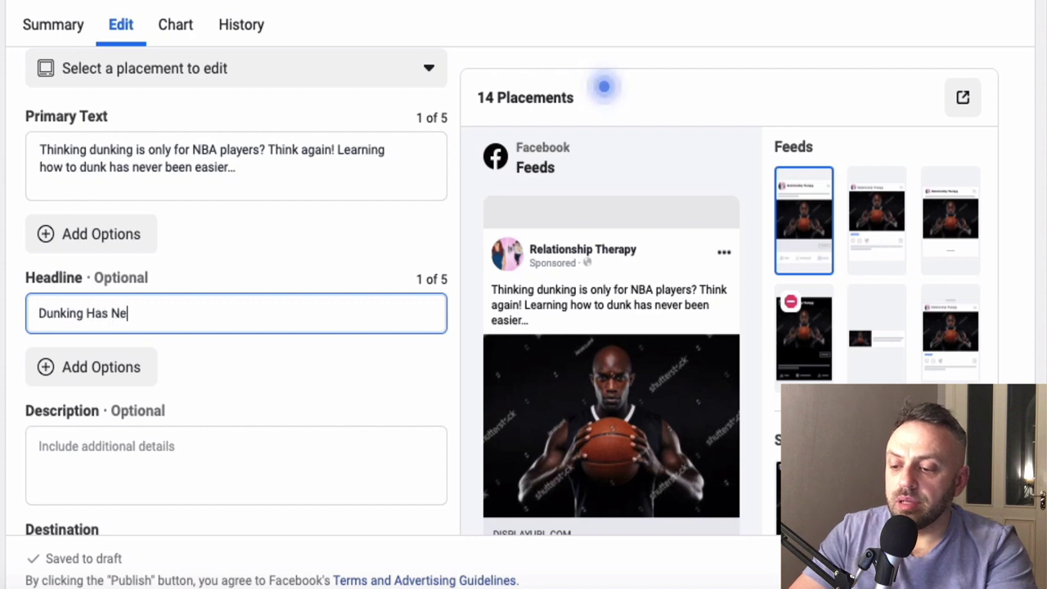
{"action": "type", "text": "ver Been Easier"}
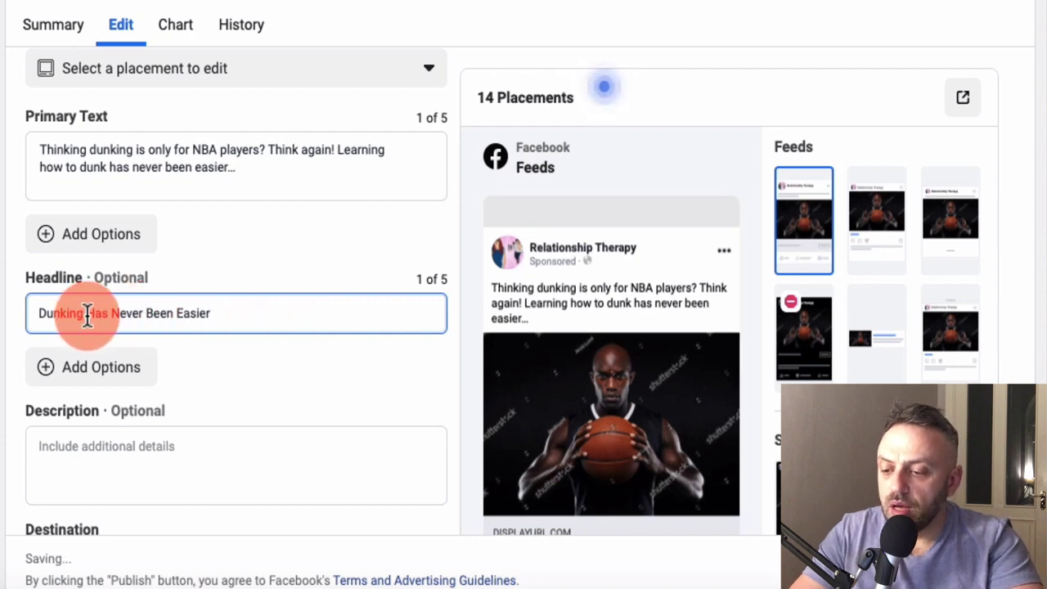
{"action": "left_click_drag", "start_coordinate": [84, 313], "coordinate": [257, 304]}
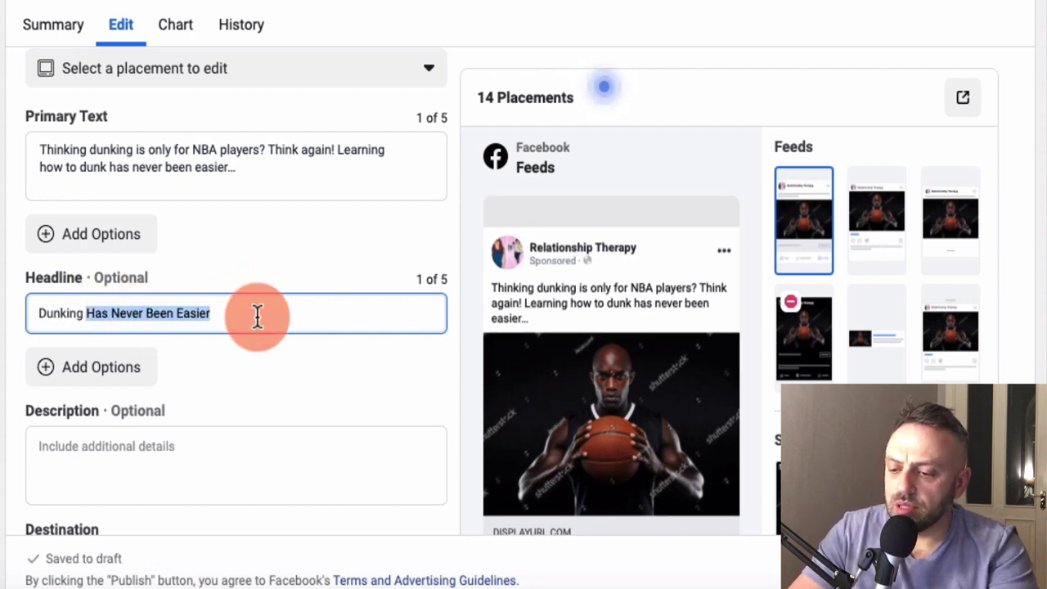
{"action": "type", "text": "has"}
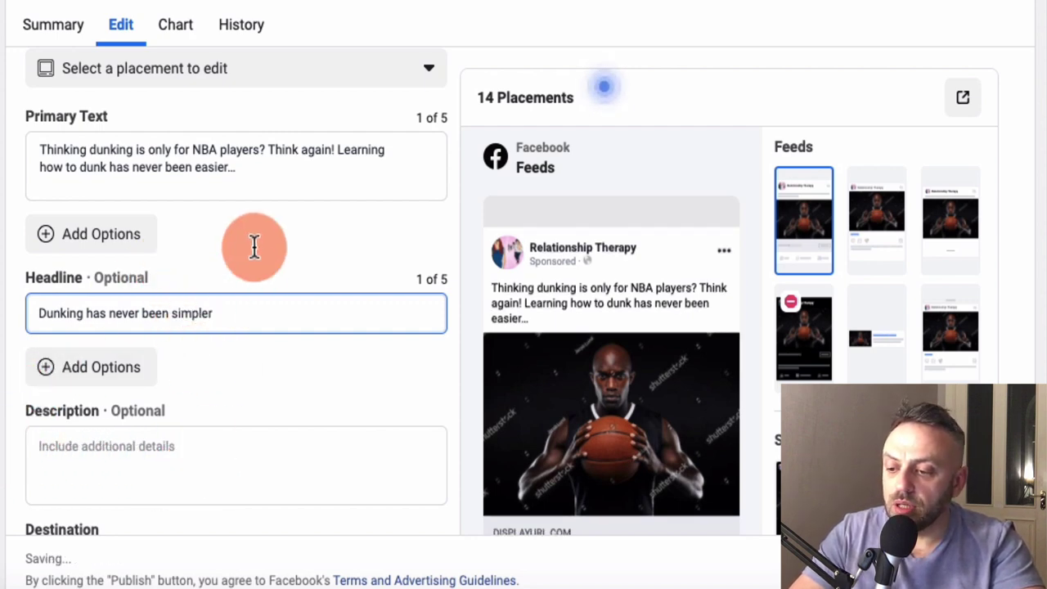
{"action": "scroll", "coordinate": [205, 187], "scroll_direction": "up", "scroll_amount": 2}
{"action": "scroll", "coordinate": [199, 355], "scroll_direction": "down", "scroll_amount": 3}
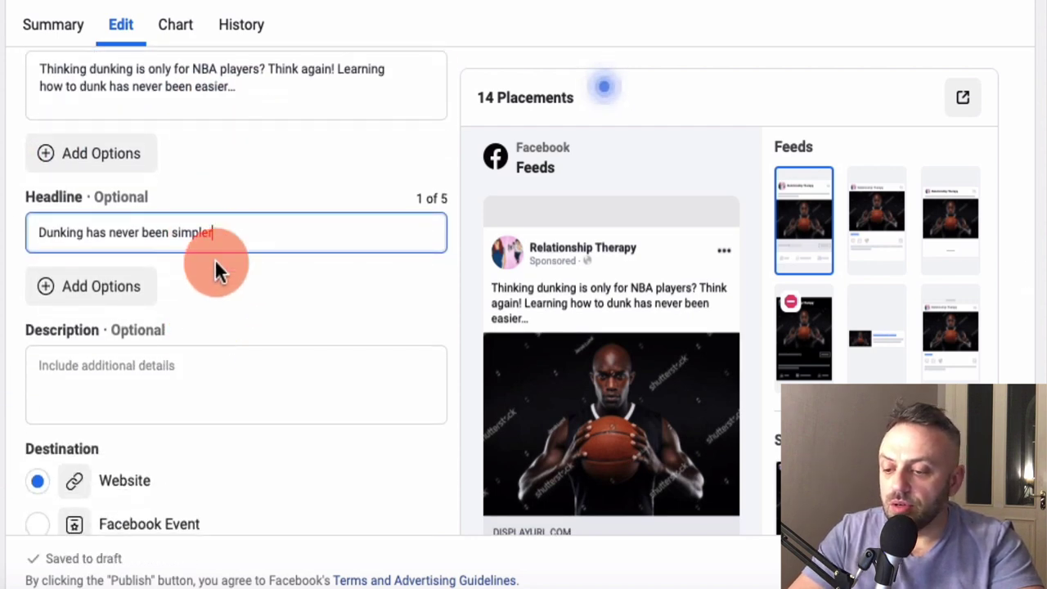
{"action": "scroll", "coordinate": [129, 425], "scroll_direction": "down", "scroll_amount": 2}
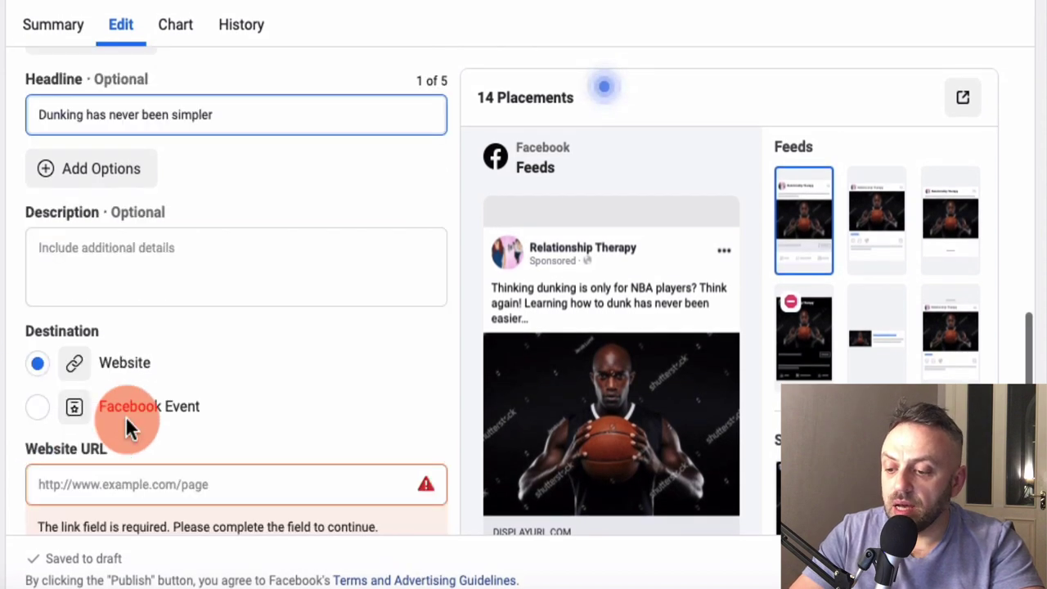
{"action": "scroll", "coordinate": [127, 425], "scroll_direction": "down", "scroll_amount": 2}
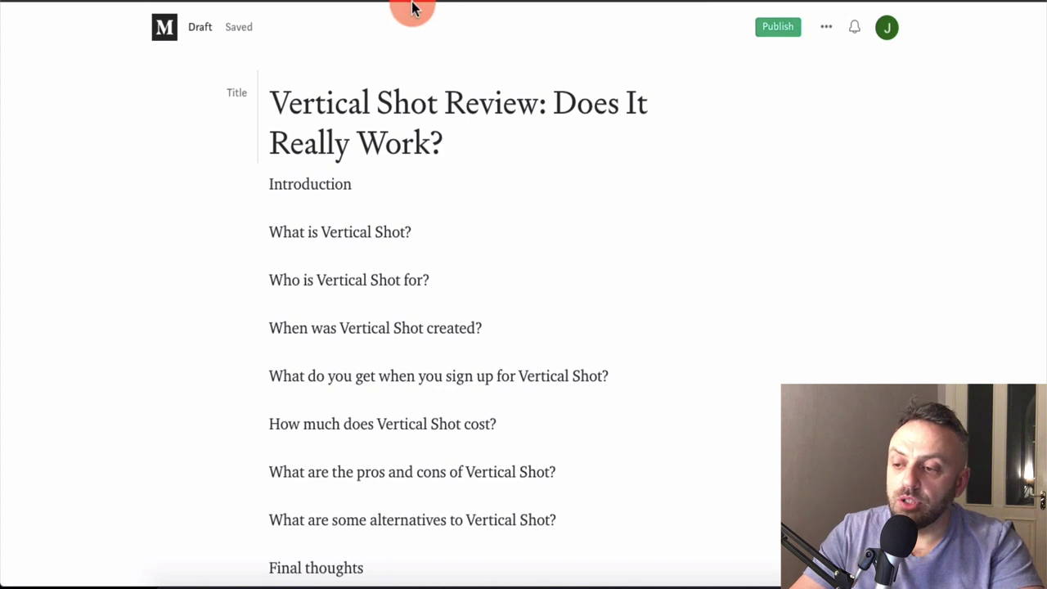
{"action": "left_click", "coordinate": [412, 8]}
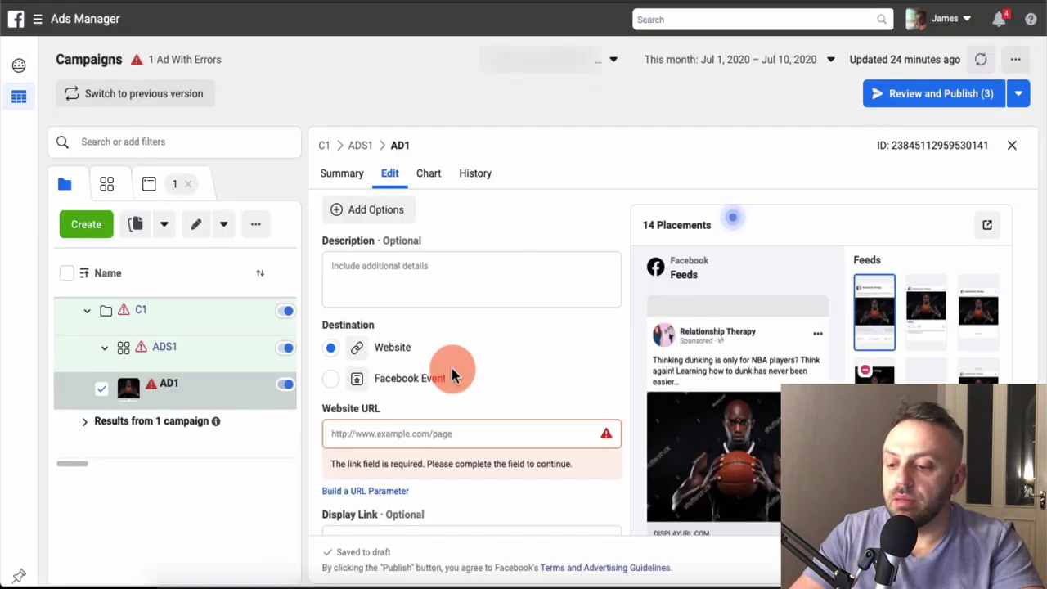
{"action": "left_click", "coordinate": [423, 432]}
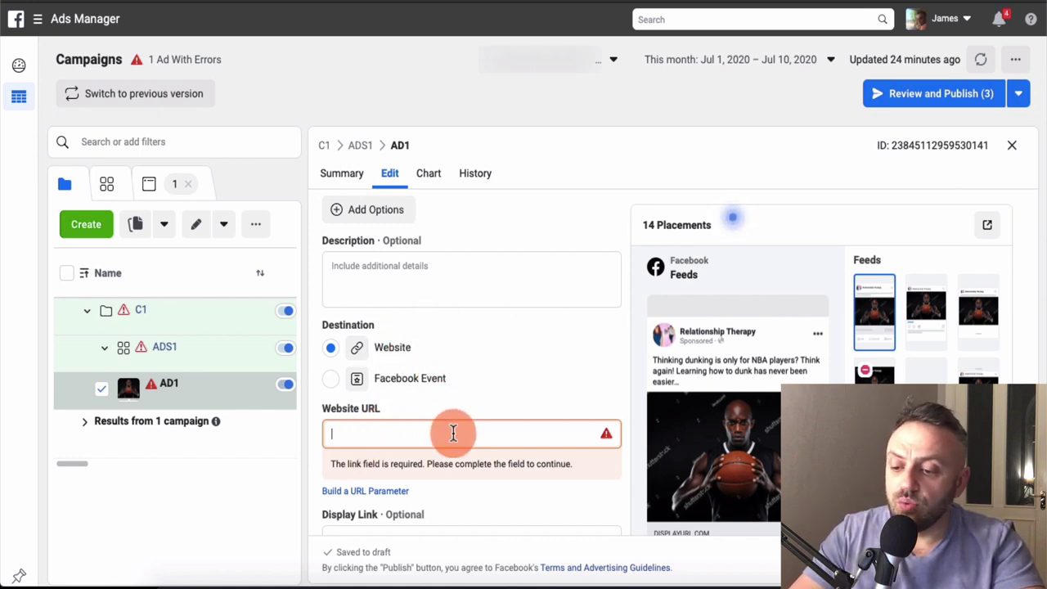
{"action": "type", "text": "://google.com"}
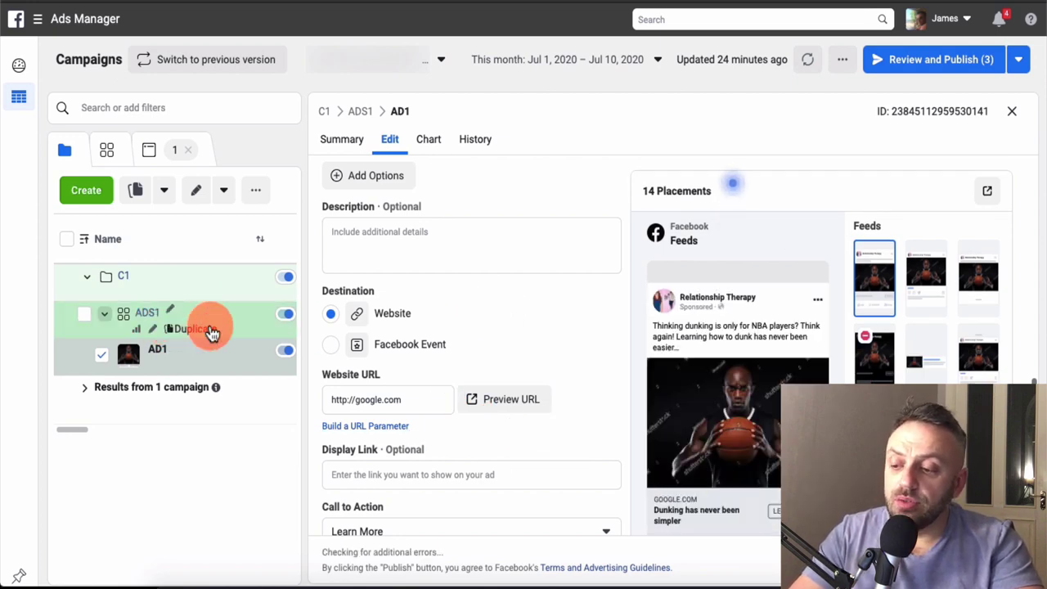
- Review the ADS1 ad set's age, gender and detailed targeting settings along with its budget and schedule
{"action": "scroll", "coordinate": [456, 339], "scroll_direction": "up", "scroll_amount": 10}
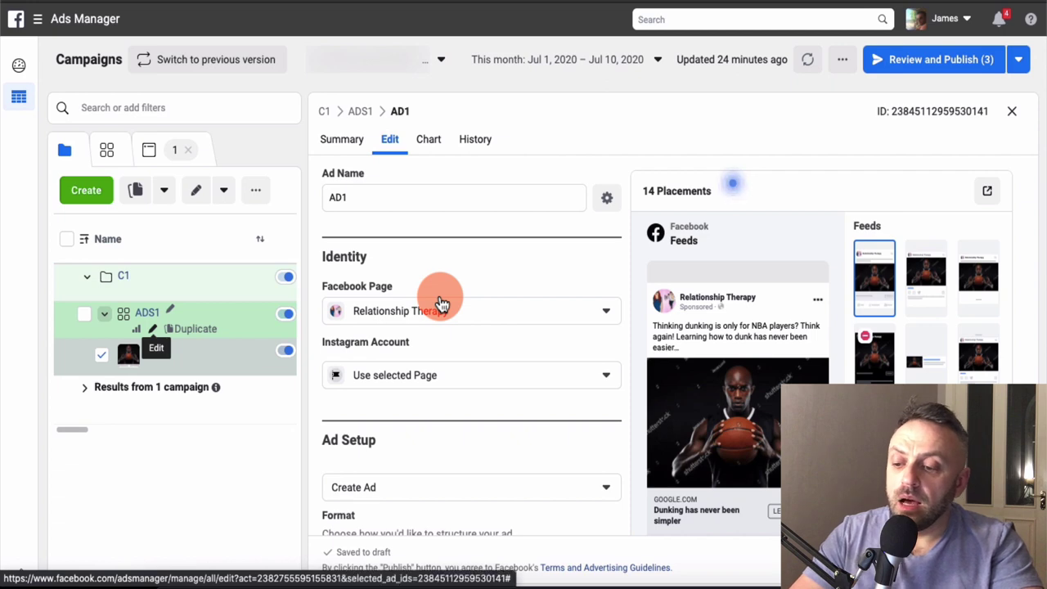
{"action": "scroll", "coordinate": [439, 301], "scroll_direction": "down", "scroll_amount": 15}
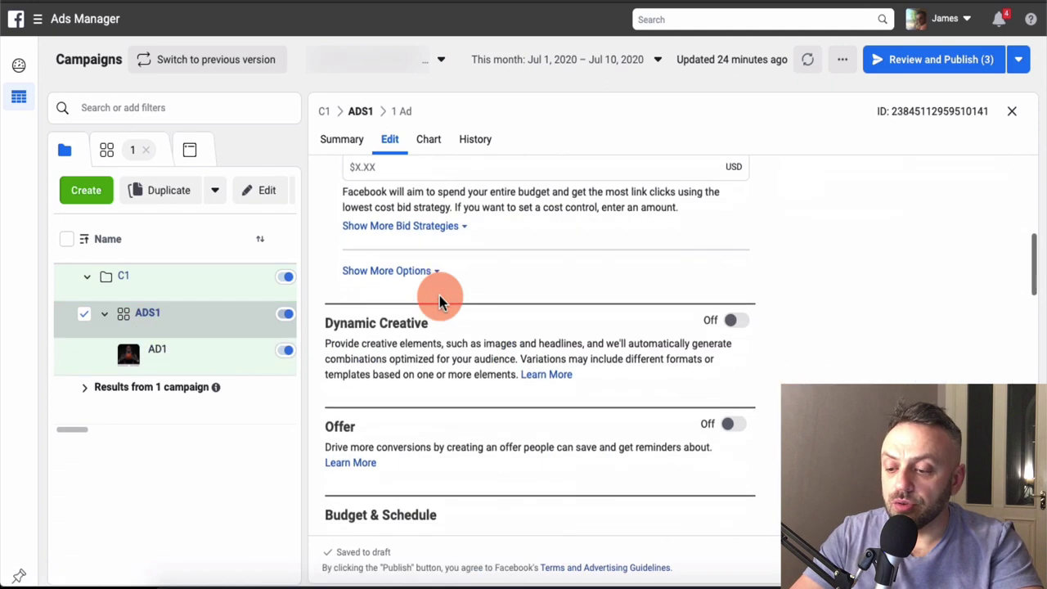
{"action": "scroll", "coordinate": [439, 295], "scroll_direction": "down", "scroll_amount": 8}
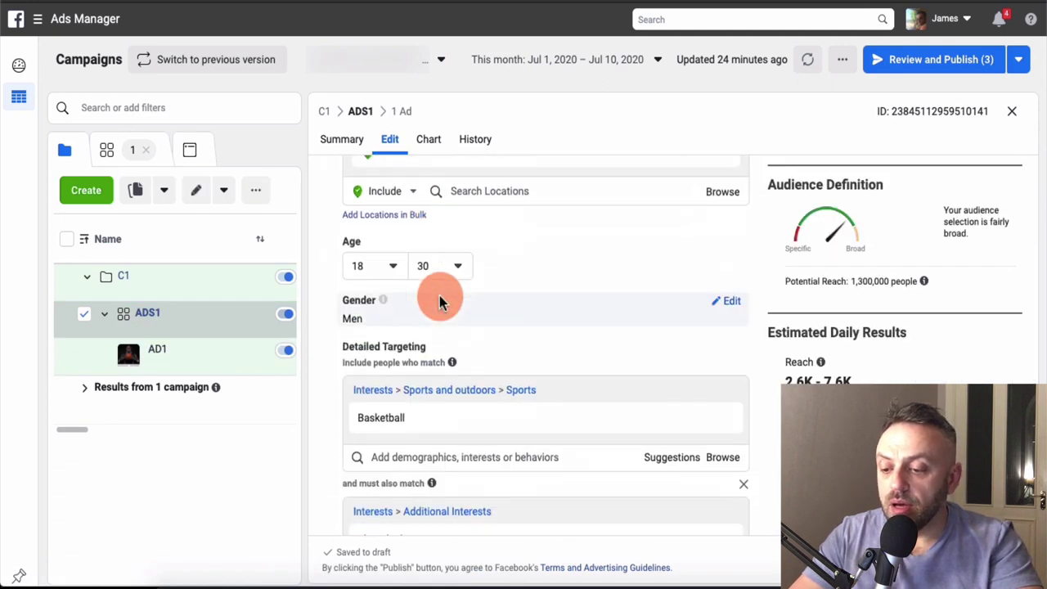
{"action": "mouse_move", "coordinate": [407, 351]}
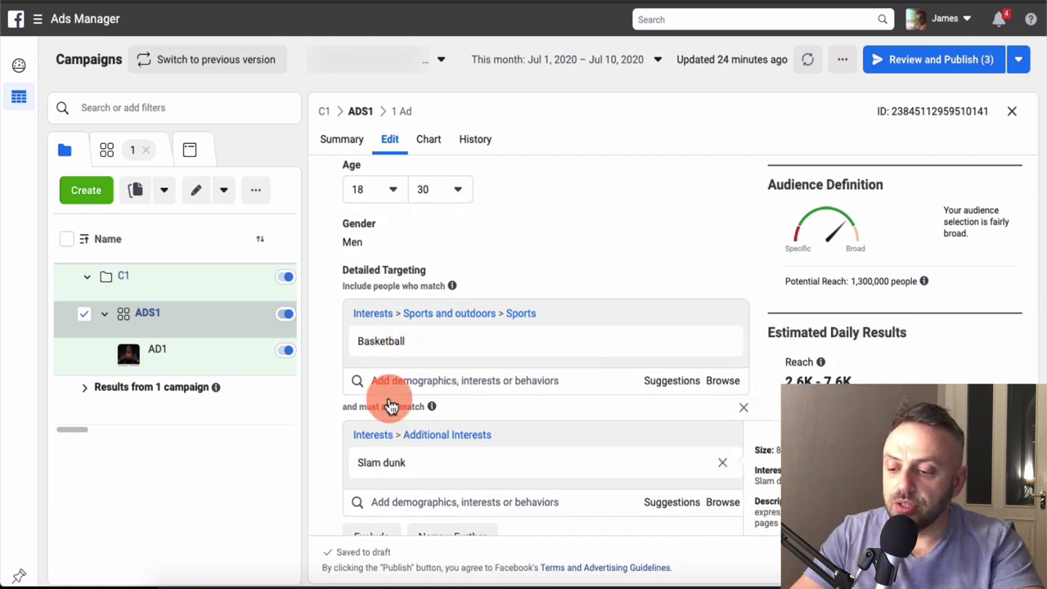
{"action": "mouse_move", "coordinate": [389, 472]}
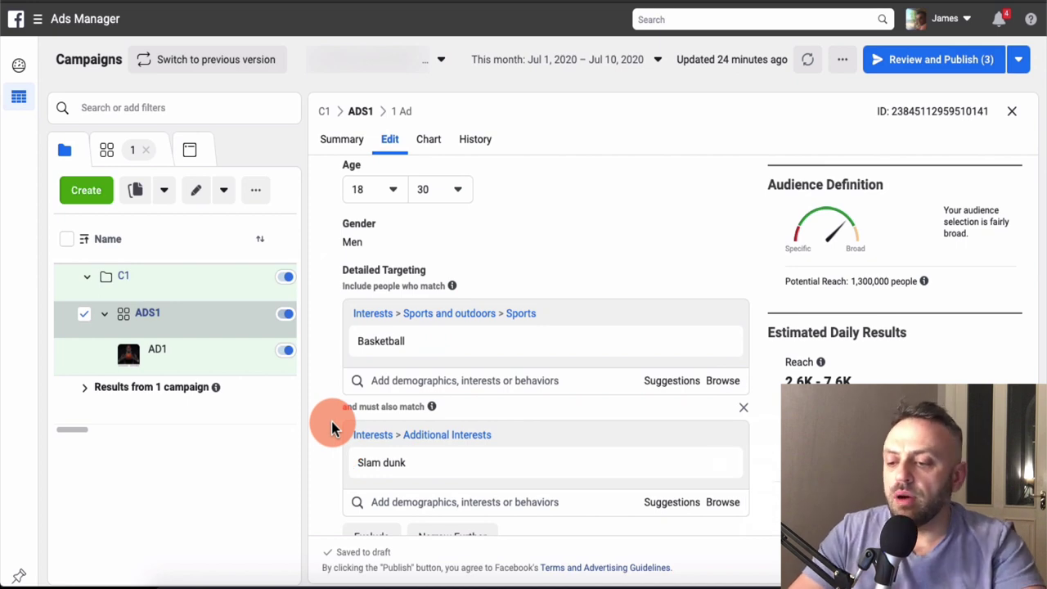
{"action": "scroll", "coordinate": [331, 421], "scroll_direction": "up", "scroll_amount": 7}
{"action": "scroll", "coordinate": [511, 385], "scroll_direction": "up", "scroll_amount": 7}
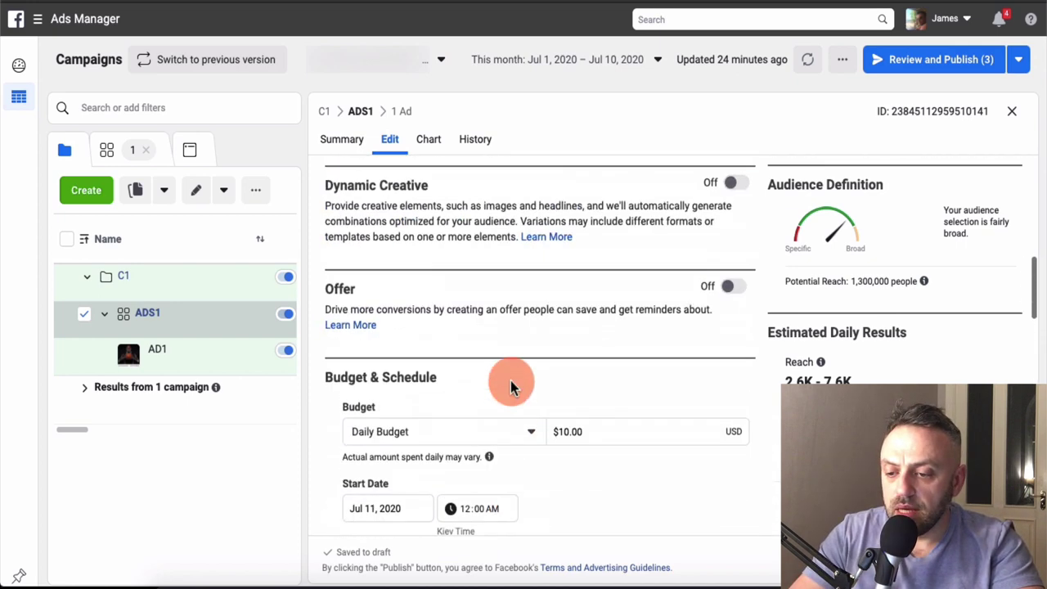
{"action": "scroll", "coordinate": [573, 417], "scroll_direction": "down", "scroll_amount": 3}
{"action": "scroll", "coordinate": [555, 453], "scroll_direction": "down", "scroll_amount": 1}
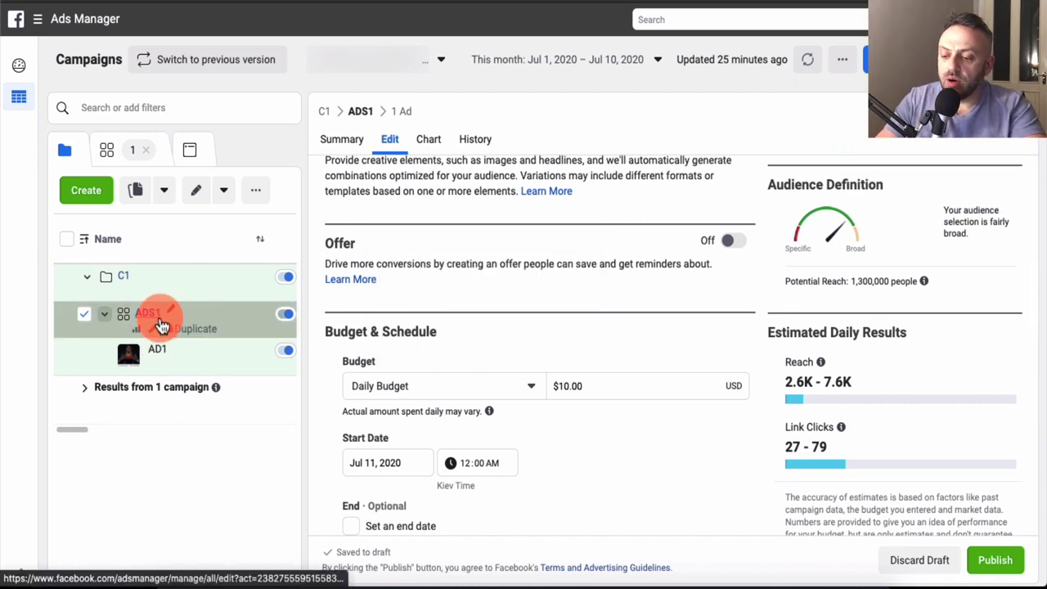
{"action": "scroll", "coordinate": [591, 362], "scroll_direction": "up", "scroll_amount": 2}
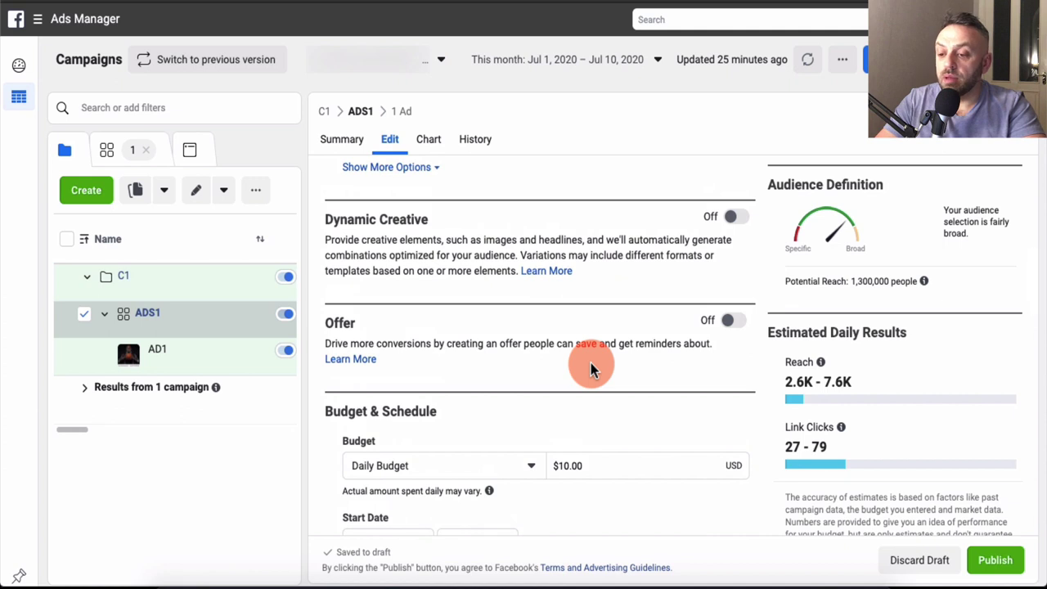